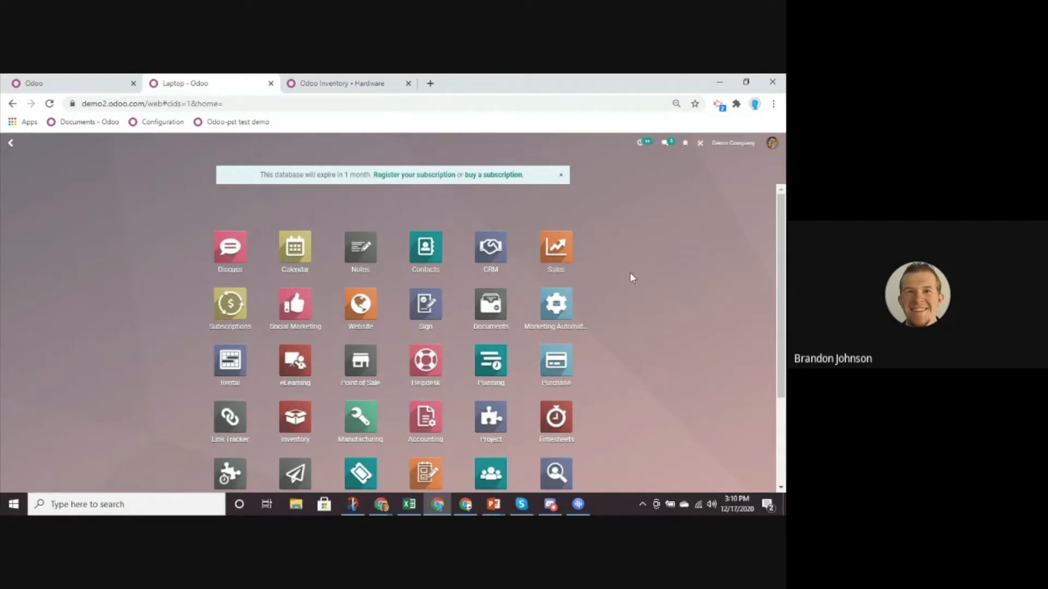
Step: Start a new opportunity in the CRM pipeline's New stage and create a new contact for it by first name
{"action": "left_click", "coordinate": [490, 248]}
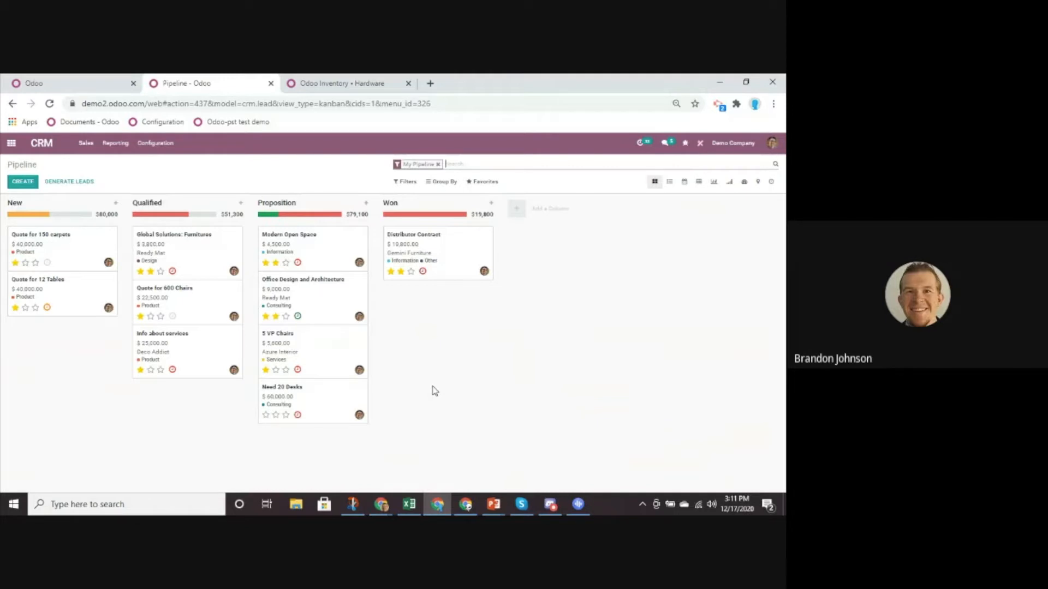
{"action": "left_click", "coordinate": [21, 182]}
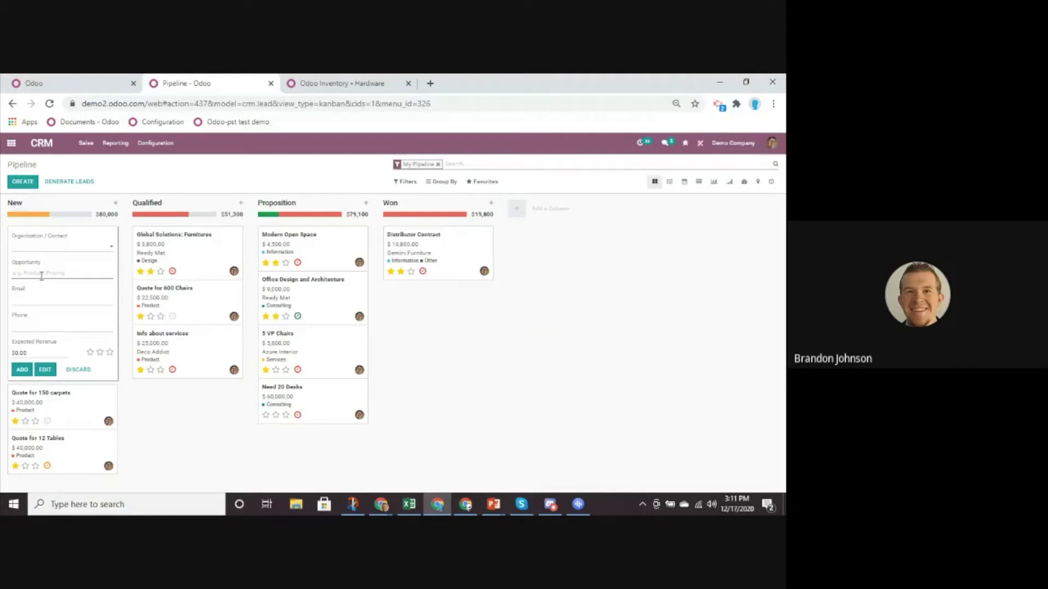
{"action": "left_click", "coordinate": [60, 252]}
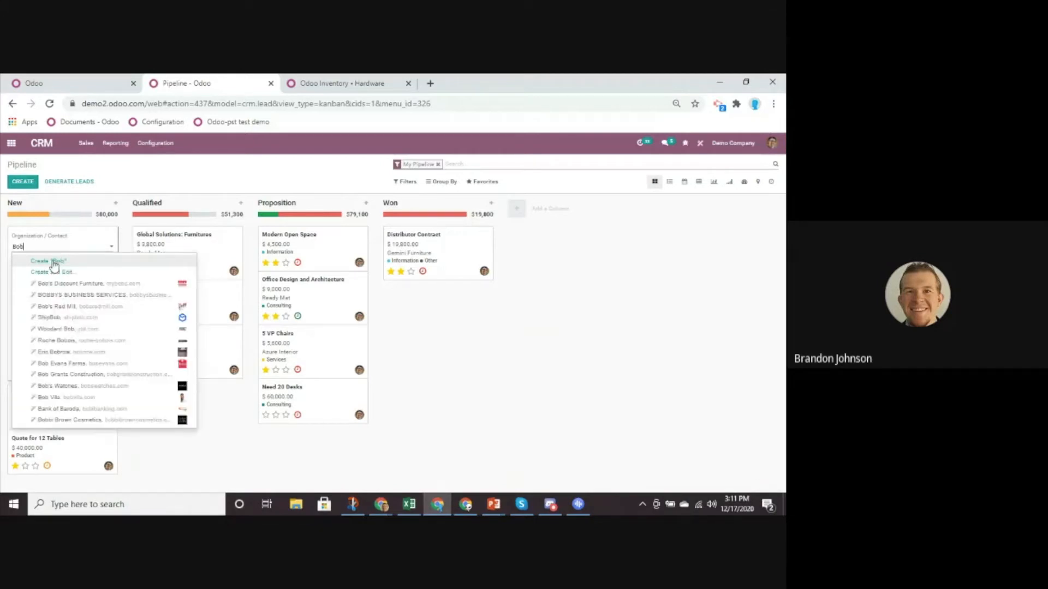
{"action": "left_click", "coordinate": [54, 264]}
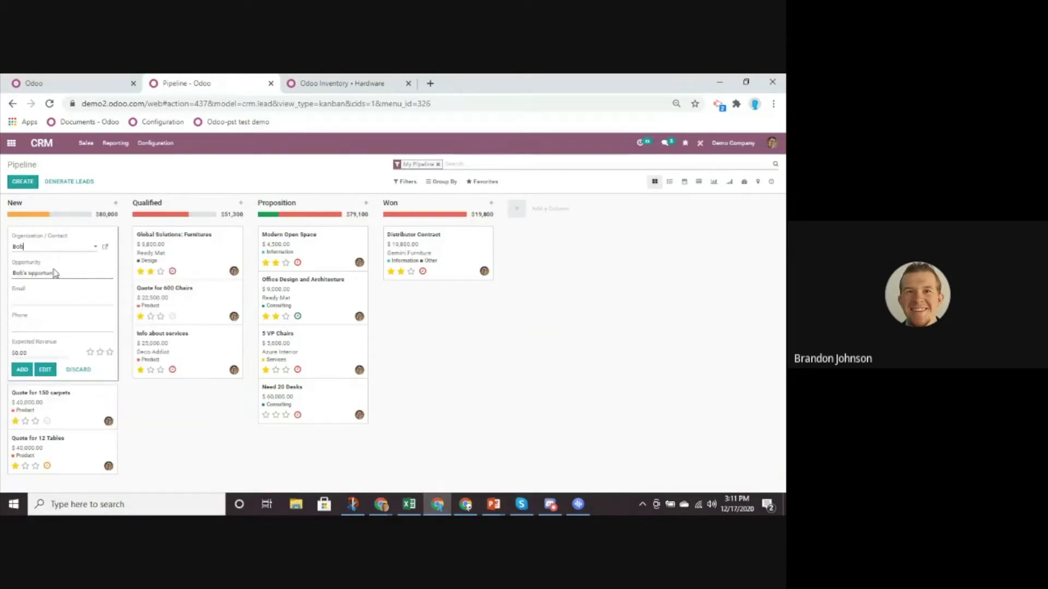
Step: Title the opportunity "Opp to buy laptops", fill in the contact's email and phone number, and add it to the pipeline
{"action": "left_click_drag", "start_coordinate": [71, 274], "coordinate": [16, 284]}
{"action": "type", "text": "Opp"}
{"action": "type", "text": " to buy laptops"}
{"action": "type", "text": "ail.com"}
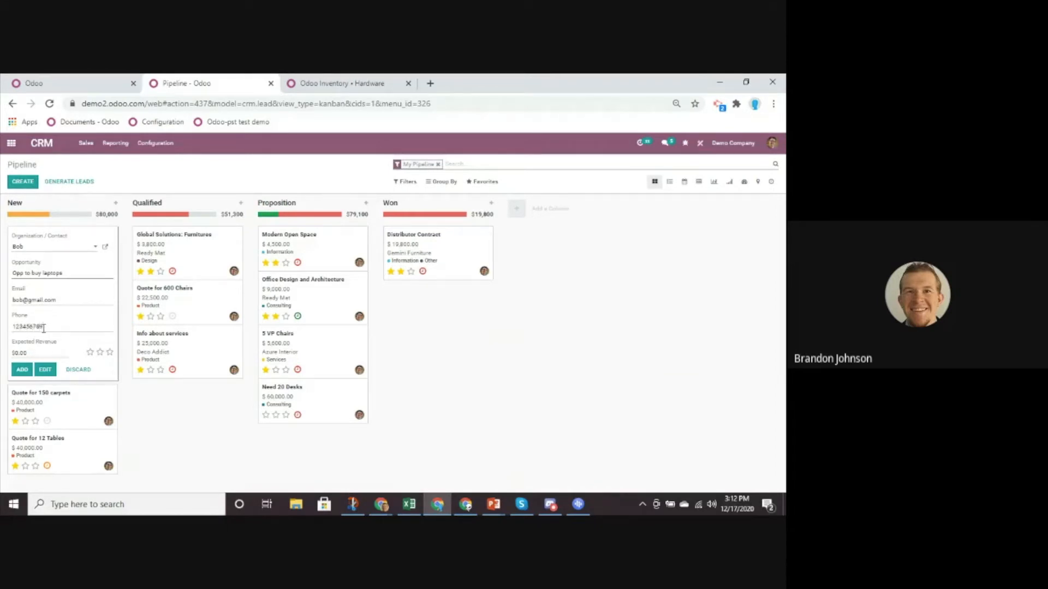
{"action": "left_click", "coordinate": [24, 371]}
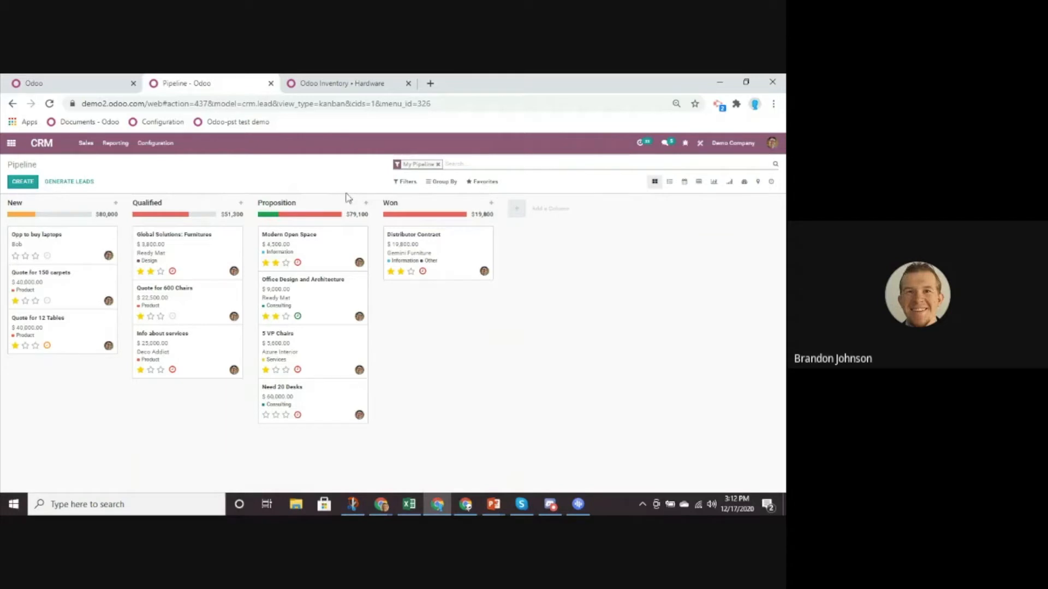
Step: Review the pipeline's filter, grouping and favorites options, including the creation date periods and the Won filter
{"action": "left_click", "coordinate": [405, 183]}
{"action": "left_click", "coordinate": [439, 184]}
{"action": "left_click", "coordinate": [483, 182]}
{"action": "left_click", "coordinate": [406, 182]}
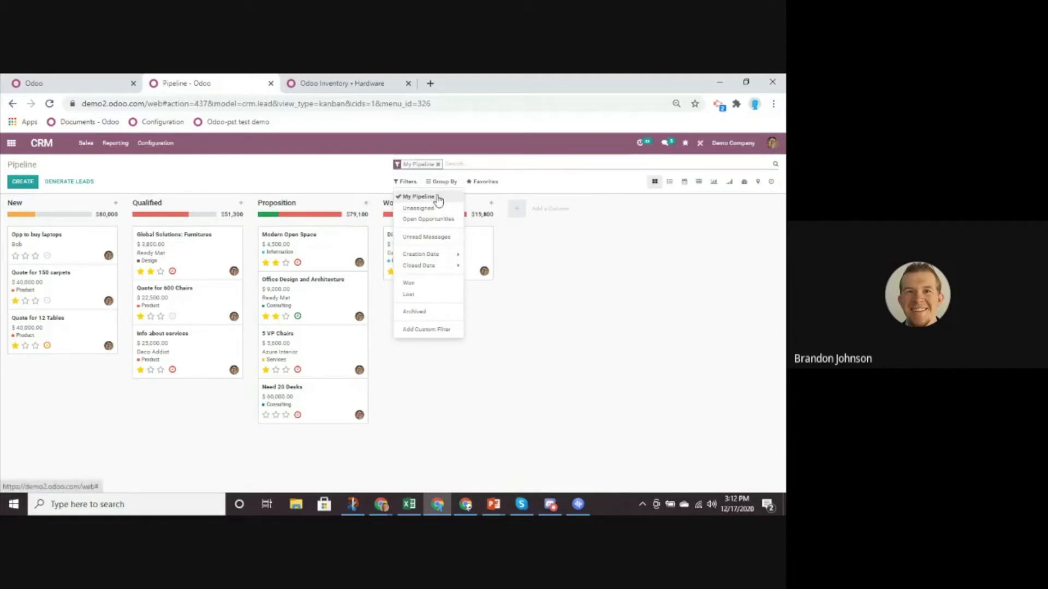
{"action": "left_click", "coordinate": [434, 255]}
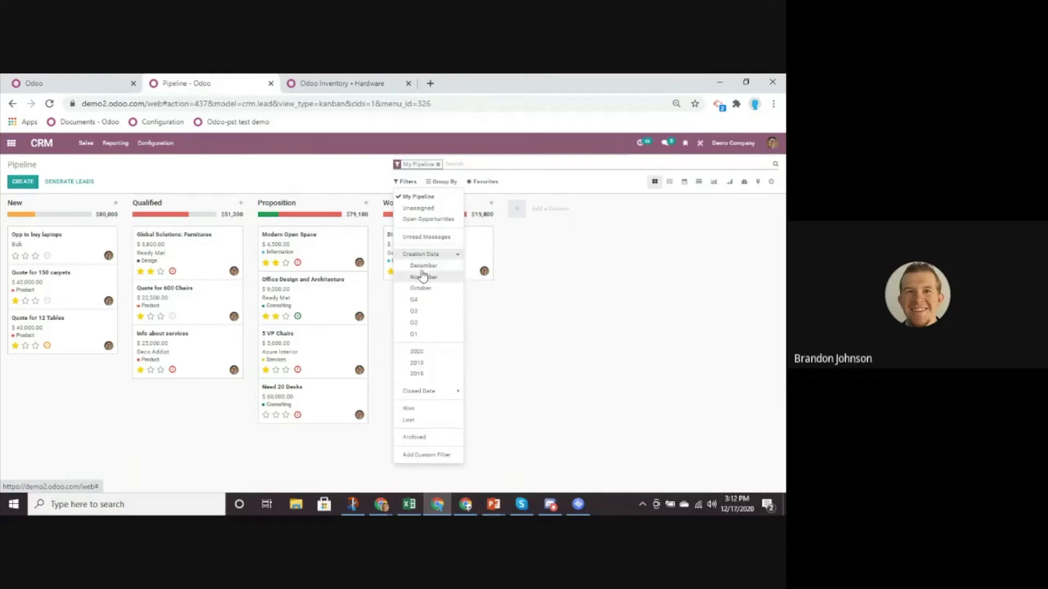
{"action": "left_click", "coordinate": [425, 256]}
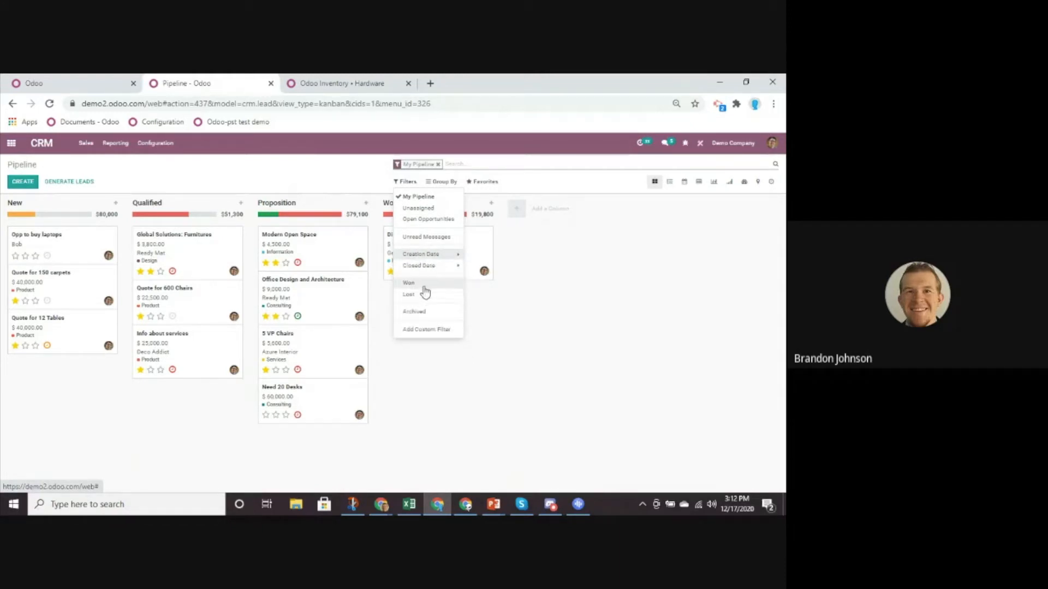
{"action": "left_click", "coordinate": [431, 284]}
{"action": "left_click", "coordinate": [432, 283]}
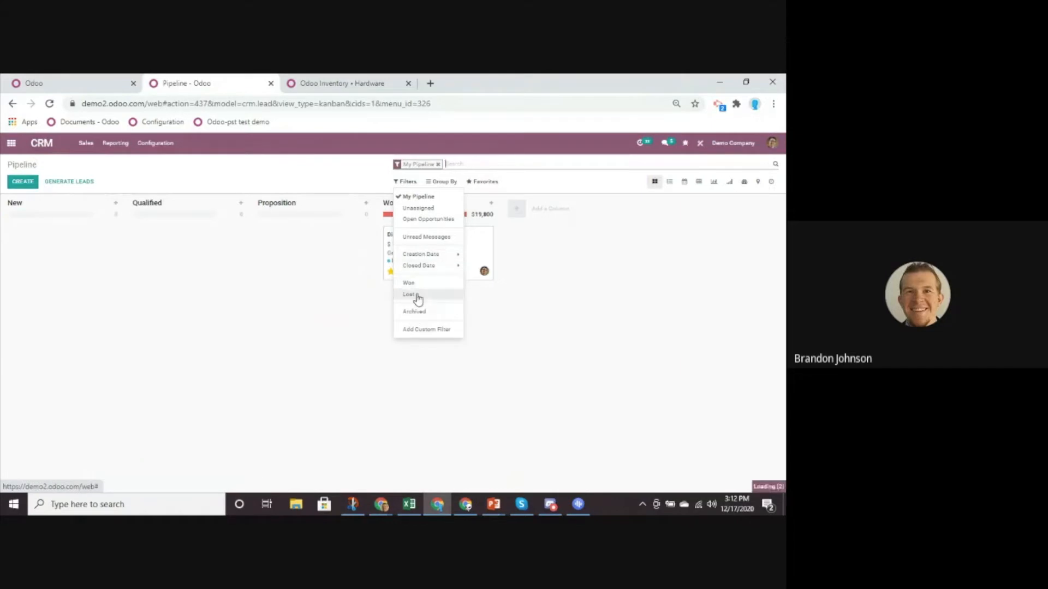
Step: Examine the fields available for a custom filter and the ways to group the pipeline, without applying any
{"action": "left_click", "coordinate": [415, 333]}
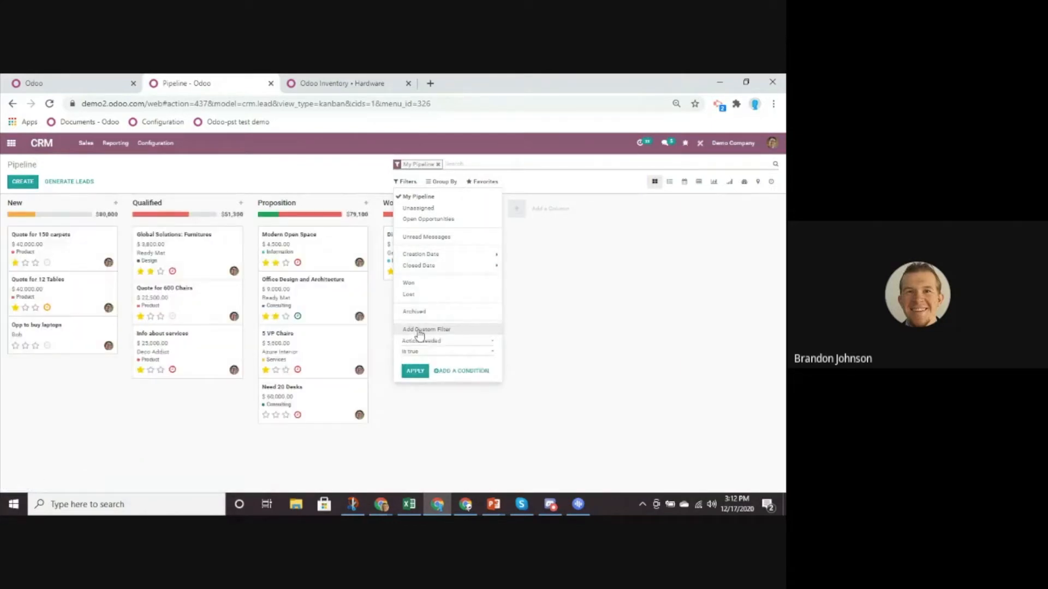
{"action": "left_click", "coordinate": [421, 342]}
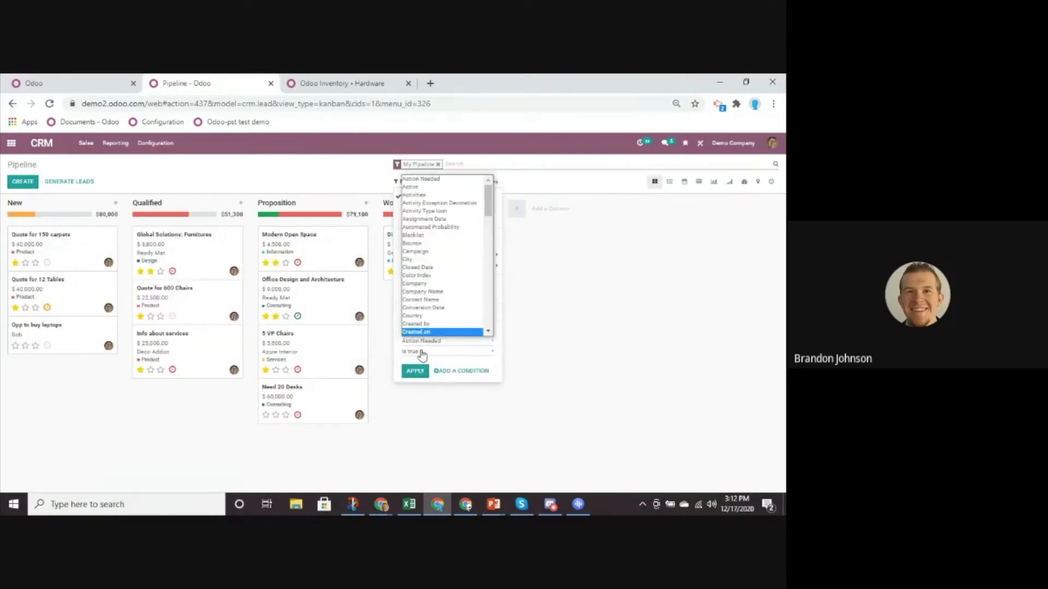
{"action": "left_click", "coordinate": [422, 352]}
{"action": "left_click", "coordinate": [529, 336]}
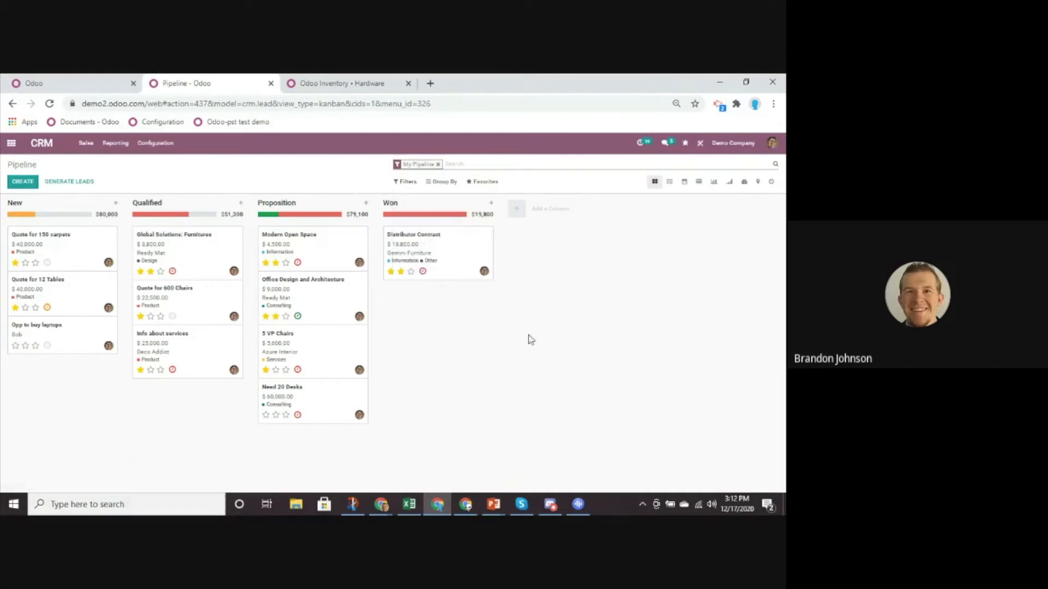
{"action": "left_click", "coordinate": [444, 182]}
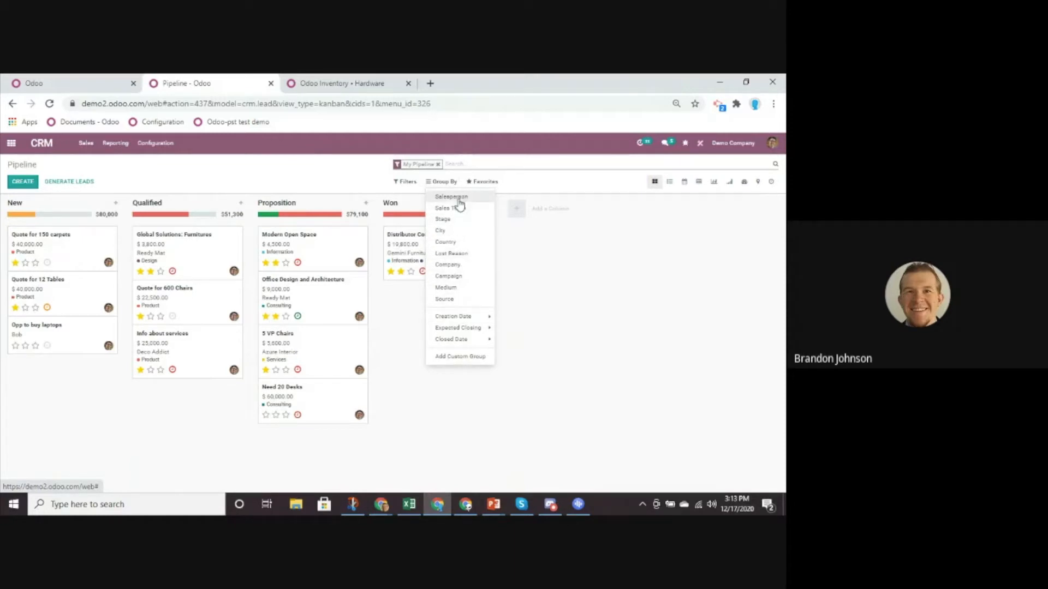
{"action": "left_click", "coordinate": [358, 173]}
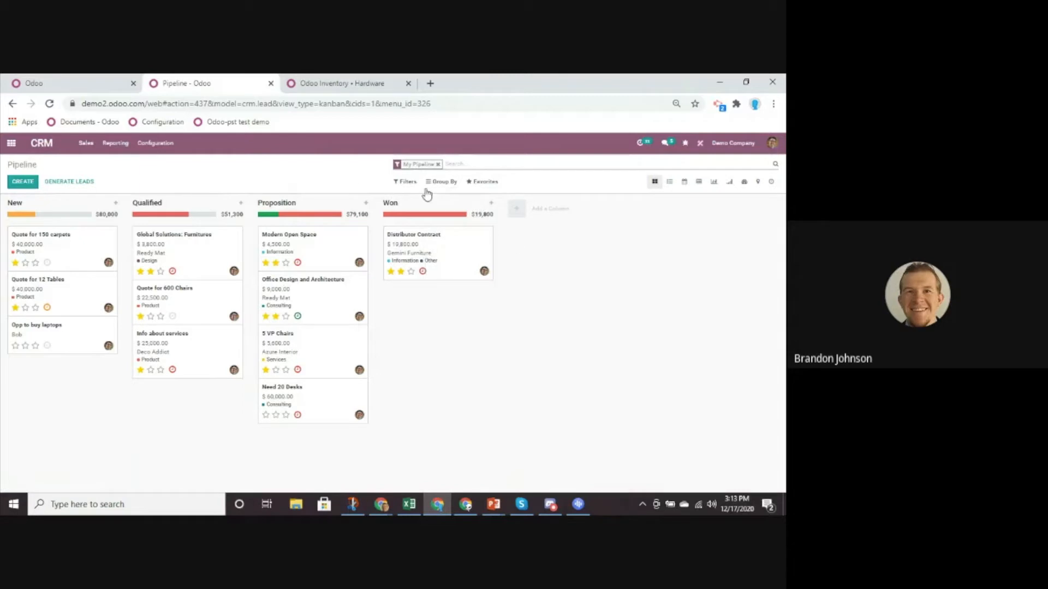
Step: View the pipeline as a list grouped by Stage and expand the New group
{"action": "left_click", "coordinate": [669, 181]}
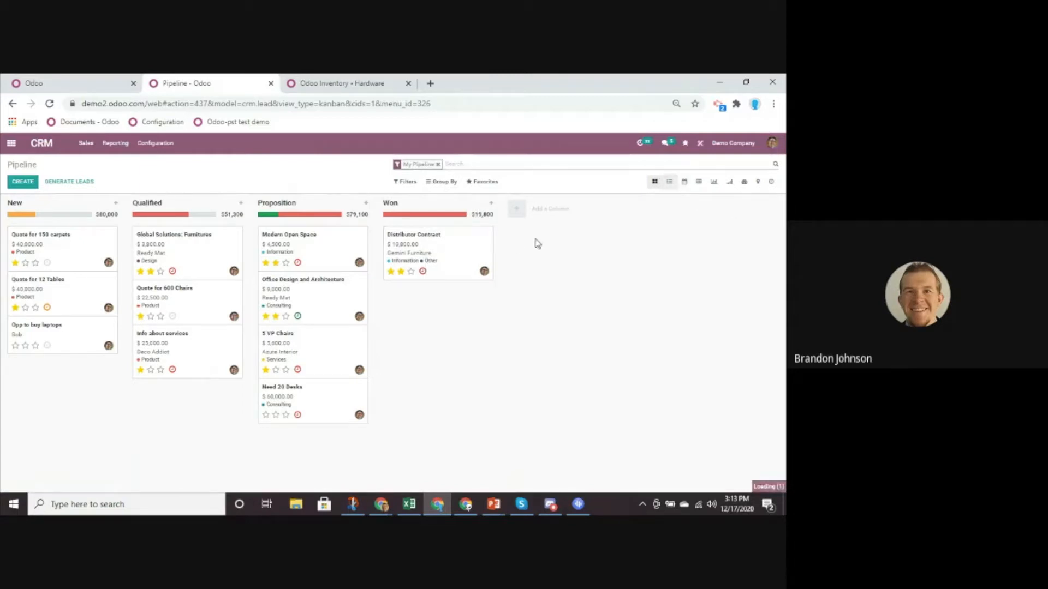
{"action": "left_click", "coordinate": [434, 189]}
{"action": "left_click", "coordinate": [464, 219]}
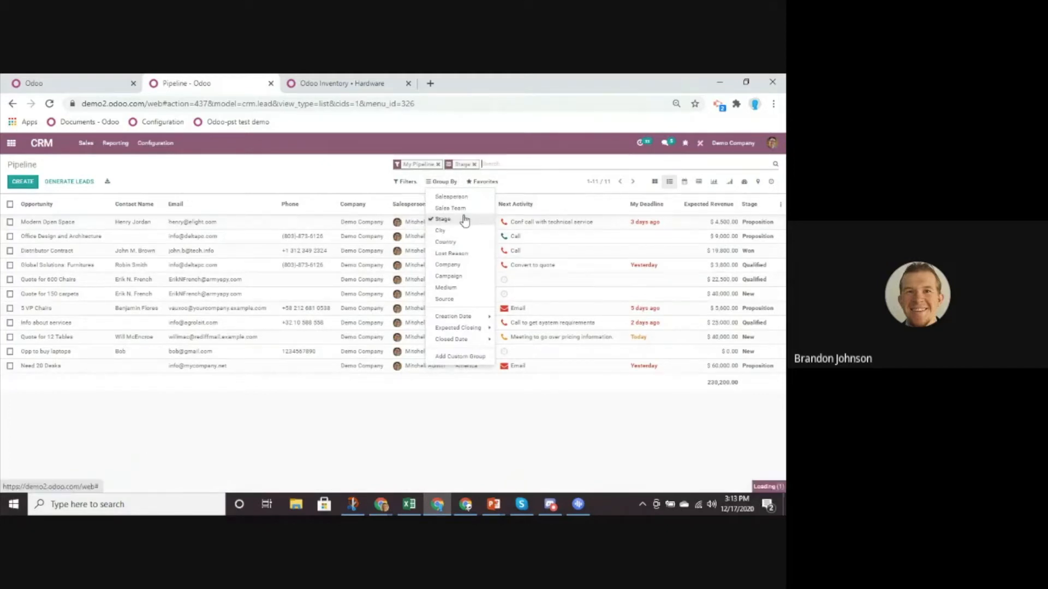
{"action": "left_click", "coordinate": [250, 163]}
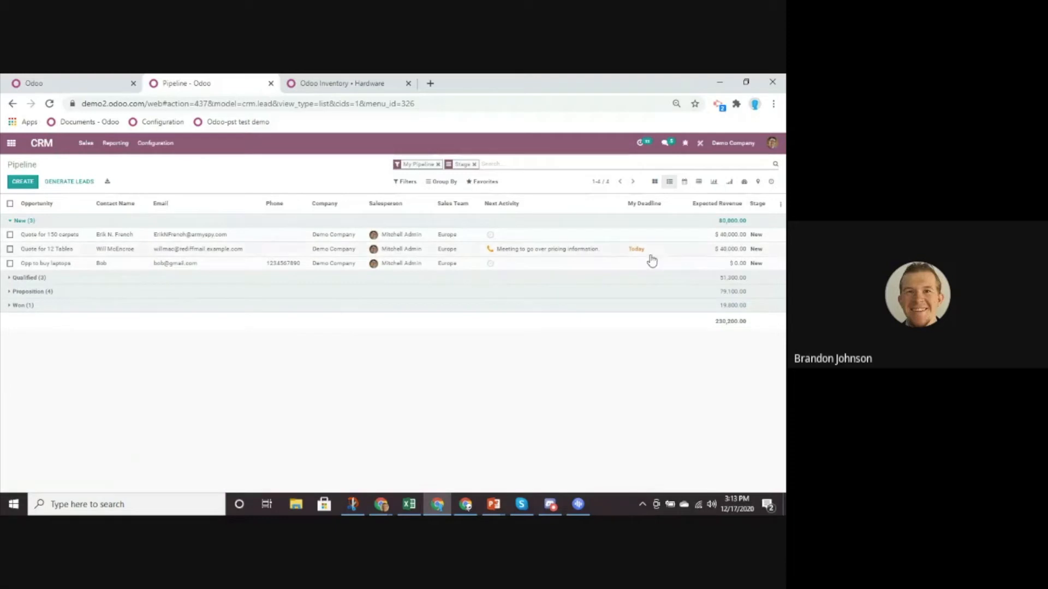
Step: View the pipeline as a calendar, pivot table, graph, dashboard and map
{"action": "left_click", "coordinate": [655, 183]}
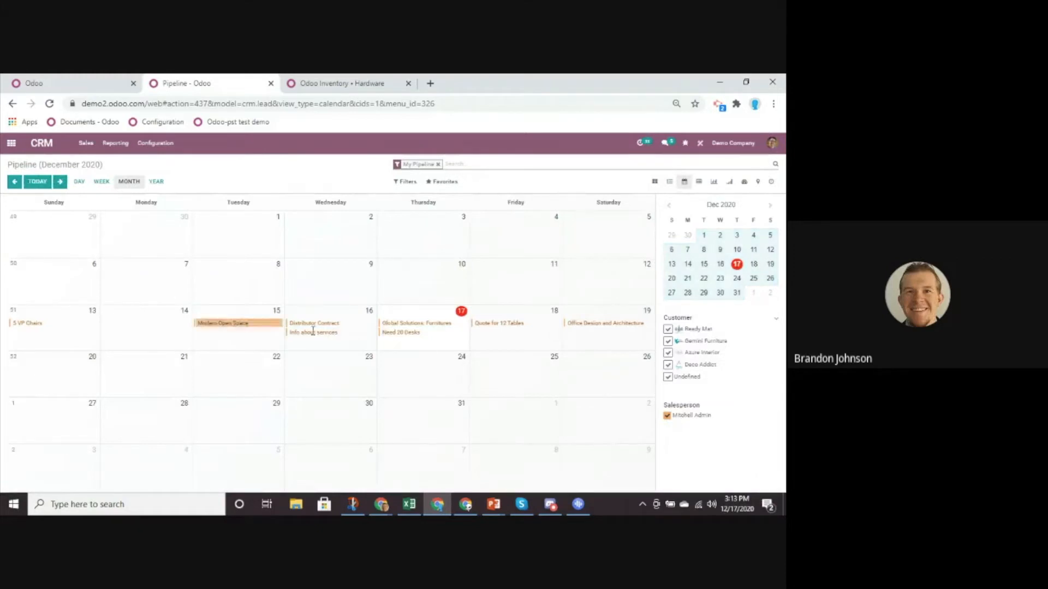
{"action": "left_click", "coordinate": [700, 185]}
{"action": "left_click", "coordinate": [715, 185]}
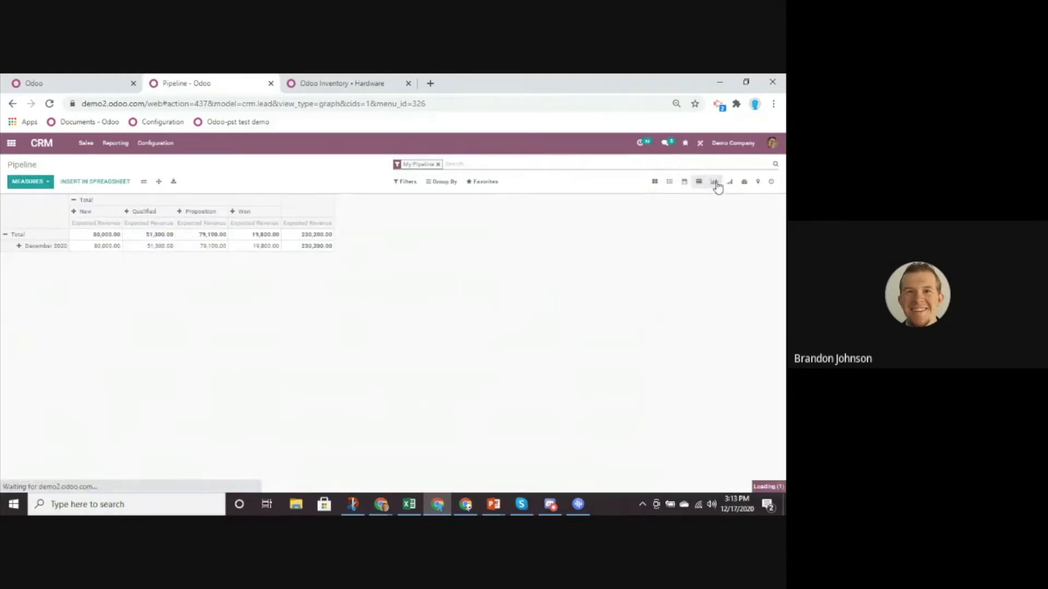
{"action": "left_click", "coordinate": [744, 182]}
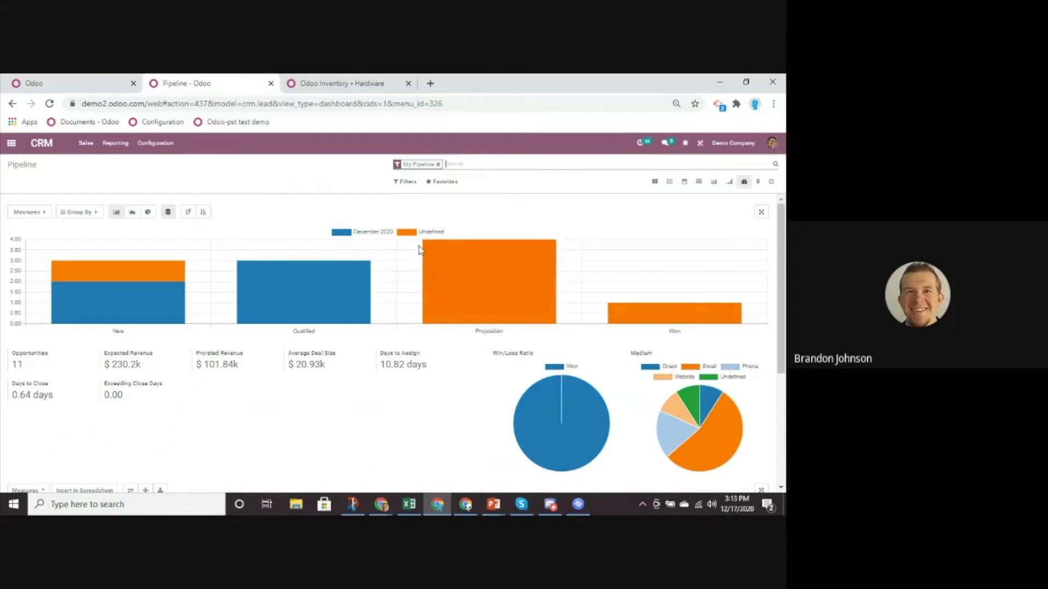
{"action": "scroll", "coordinate": [254, 348], "scroll_direction": "down", "scroll_amount": 1}
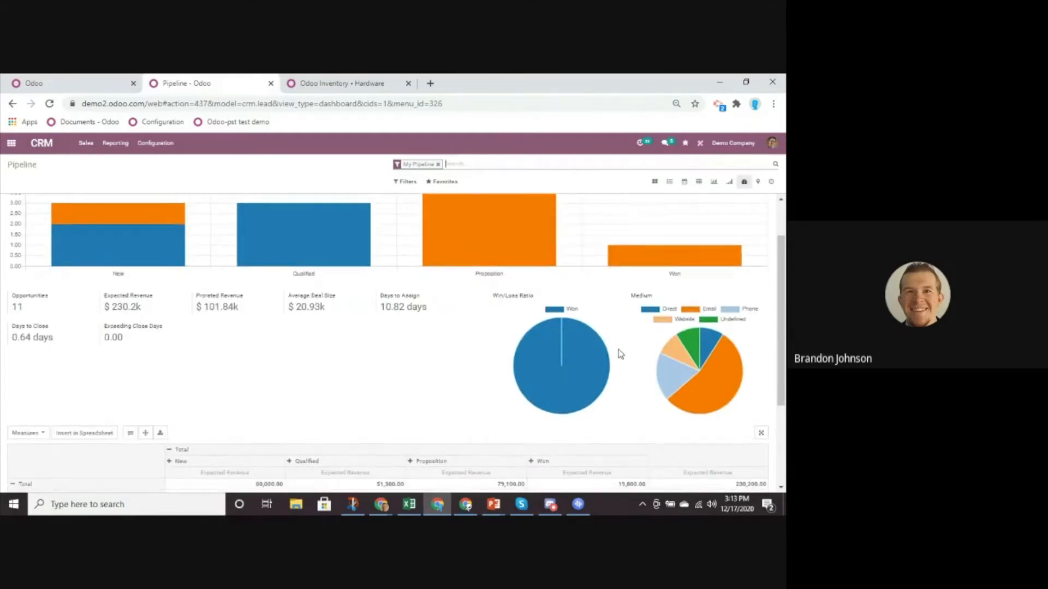
{"action": "scroll", "coordinate": [618, 352], "scroll_direction": "up", "scroll_amount": 1}
{"action": "left_click", "coordinate": [758, 182]}
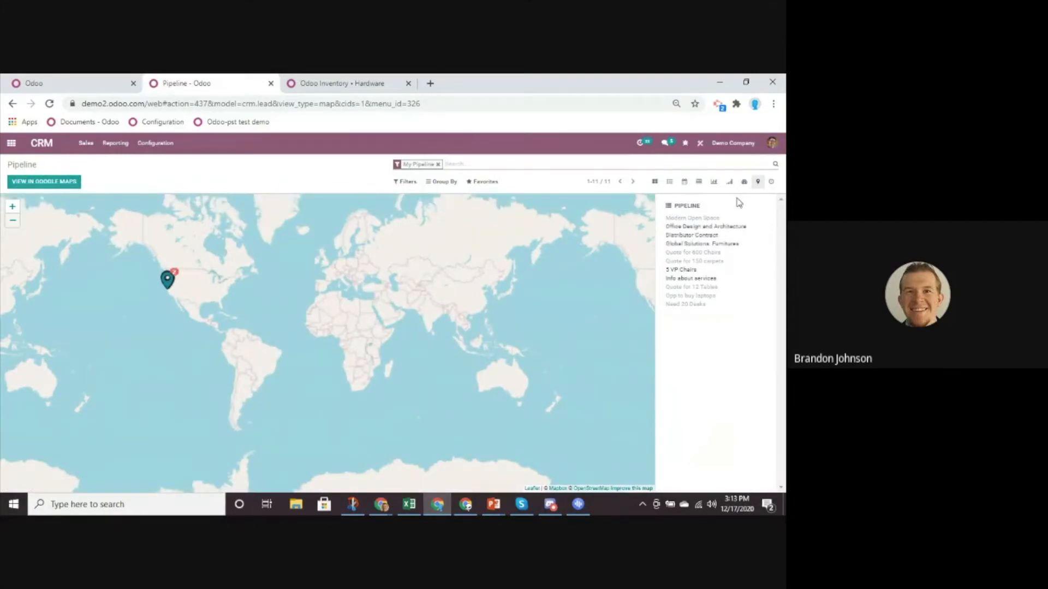
Step: View the pipeline by activity, checking the 5 VP Chairs email activity and the form for scheduling a meeting
{"action": "left_click", "coordinate": [772, 182]}
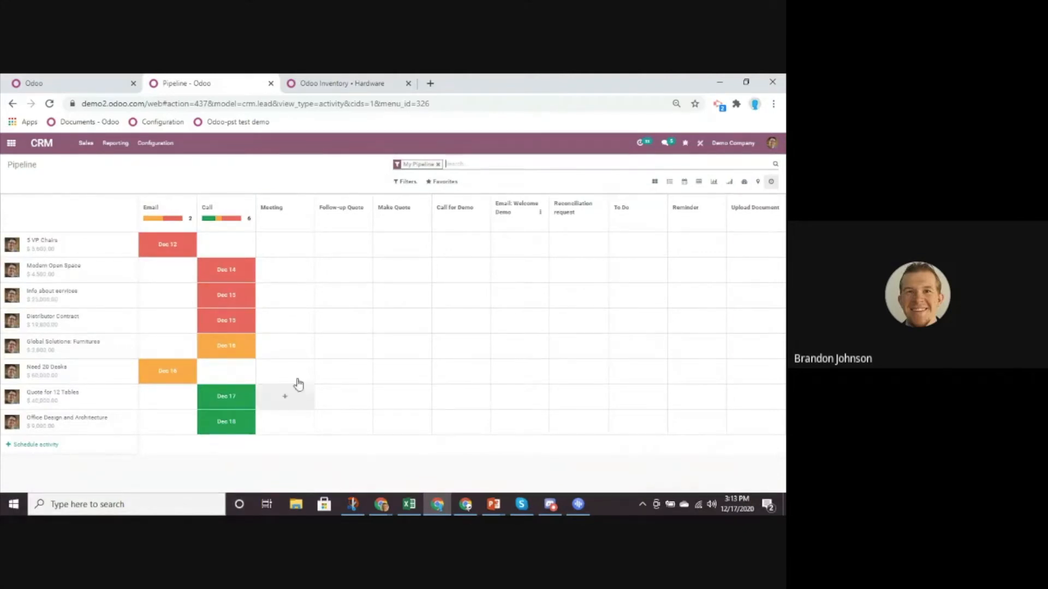
{"action": "left_click", "coordinate": [179, 245]}
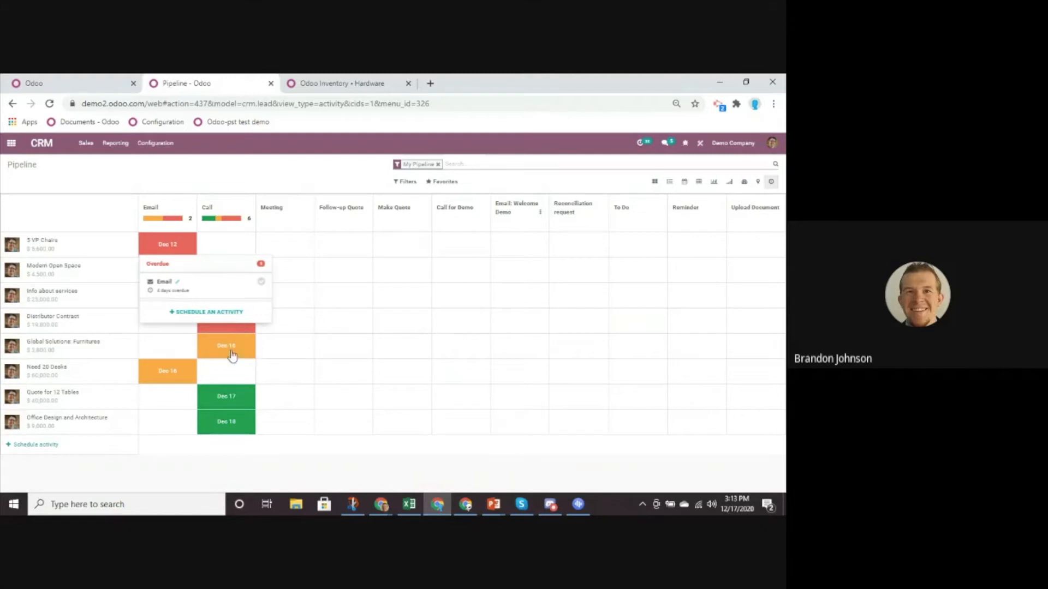
{"action": "left_click", "coordinate": [313, 165]}
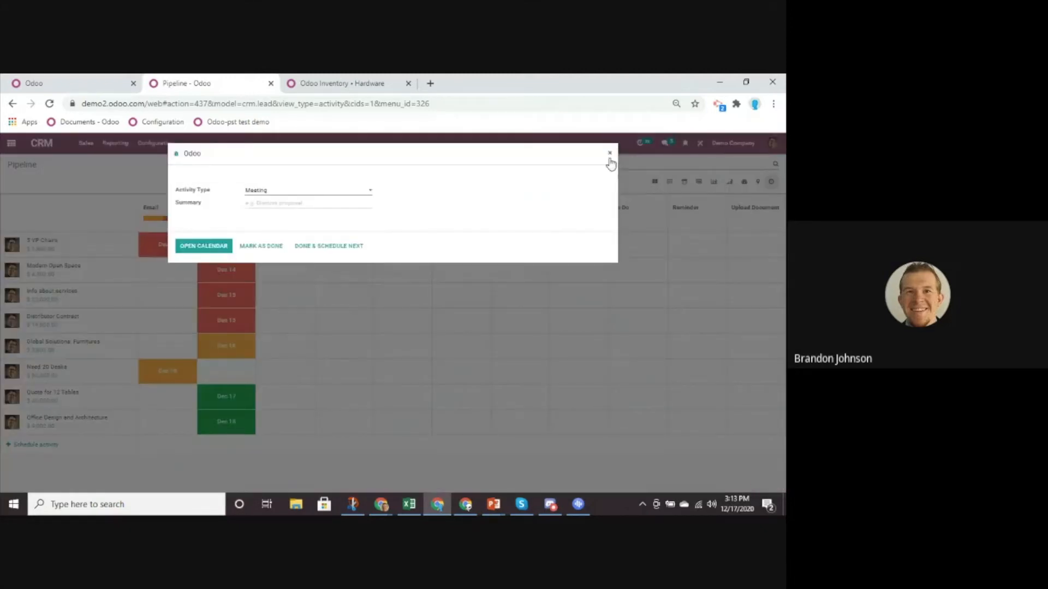
{"action": "left_click", "coordinate": [610, 154]}
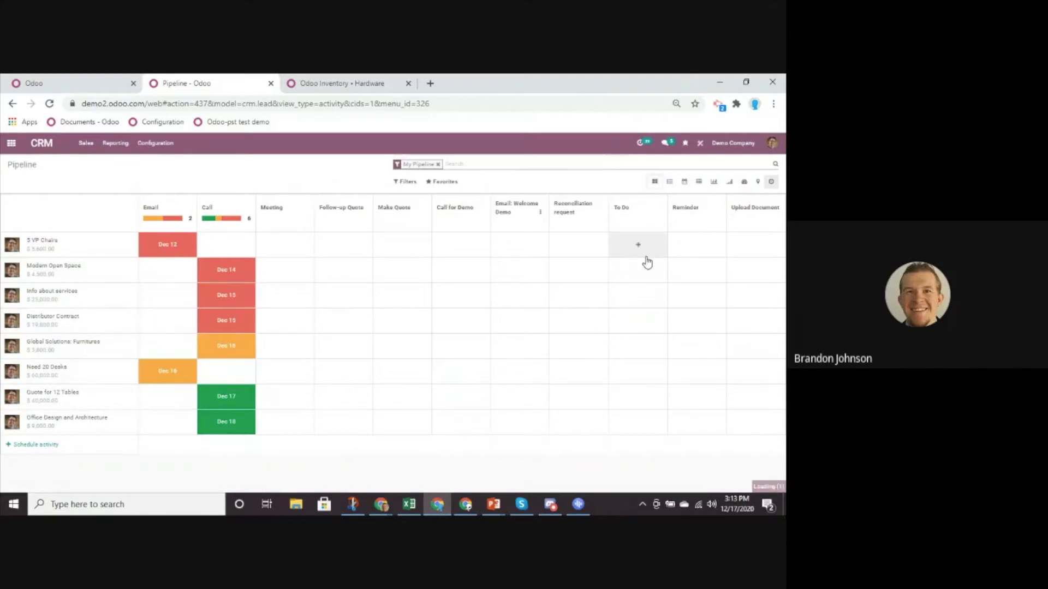
Step: Open the "Opp to buy laptops" opportunity for editing and add the internal note "Met at a convention"
{"action": "left_click", "coordinate": [77, 335]}
{"action": "left_click_drag", "start_coordinate": [26, 258], "coordinate": [112, 261]}
{"action": "left_click", "coordinate": [150, 264]}
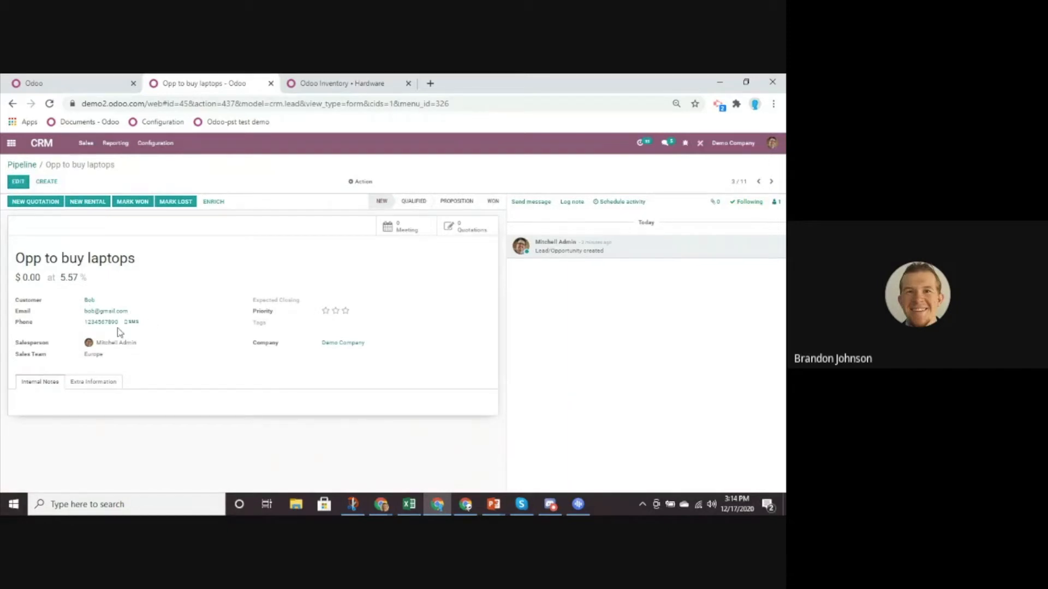
{"action": "left_click", "coordinate": [10, 178]}
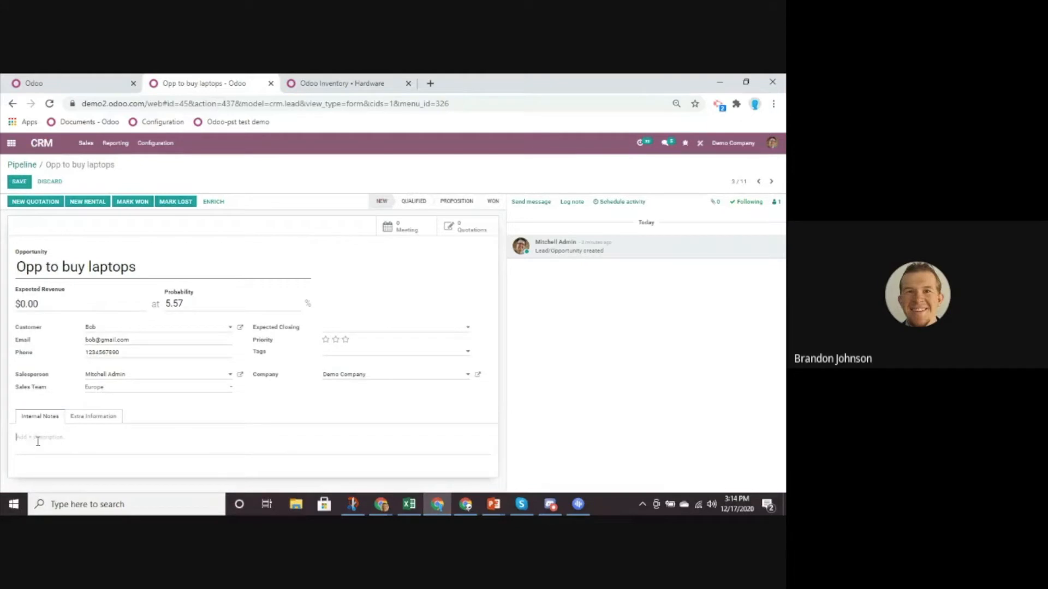
{"action": "type", "text": "Met at a convent"}
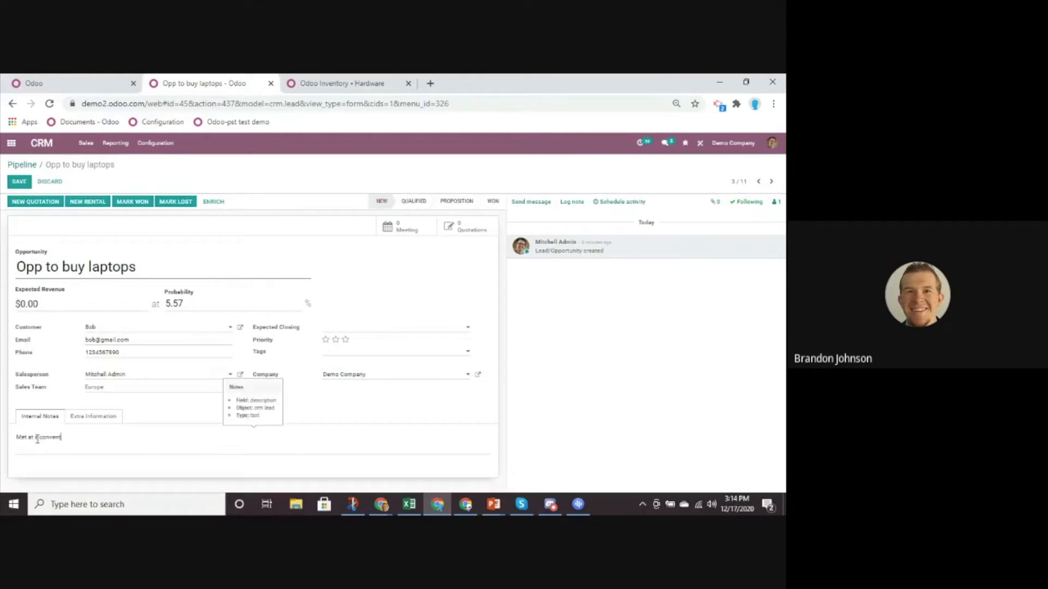
{"action": "type", "text": "ion"}
Step: Check the opportunity's Extra Information fields and save the opportunity
{"action": "left_click", "coordinate": [83, 416]}
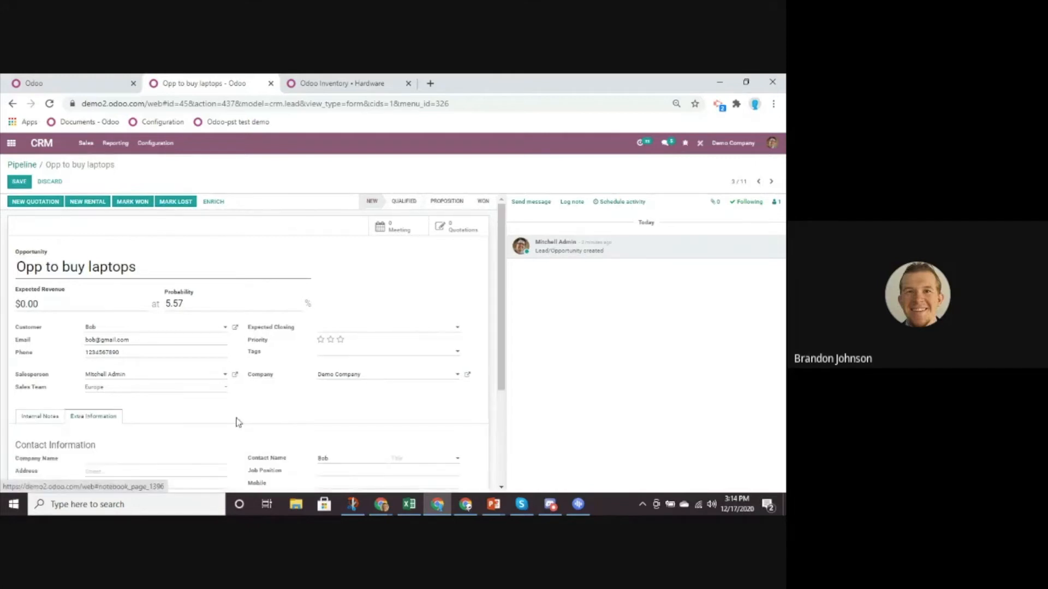
{"action": "scroll", "coordinate": [193, 402], "scroll_direction": "down", "scroll_amount": 1}
{"action": "left_click", "coordinate": [37, 363]}
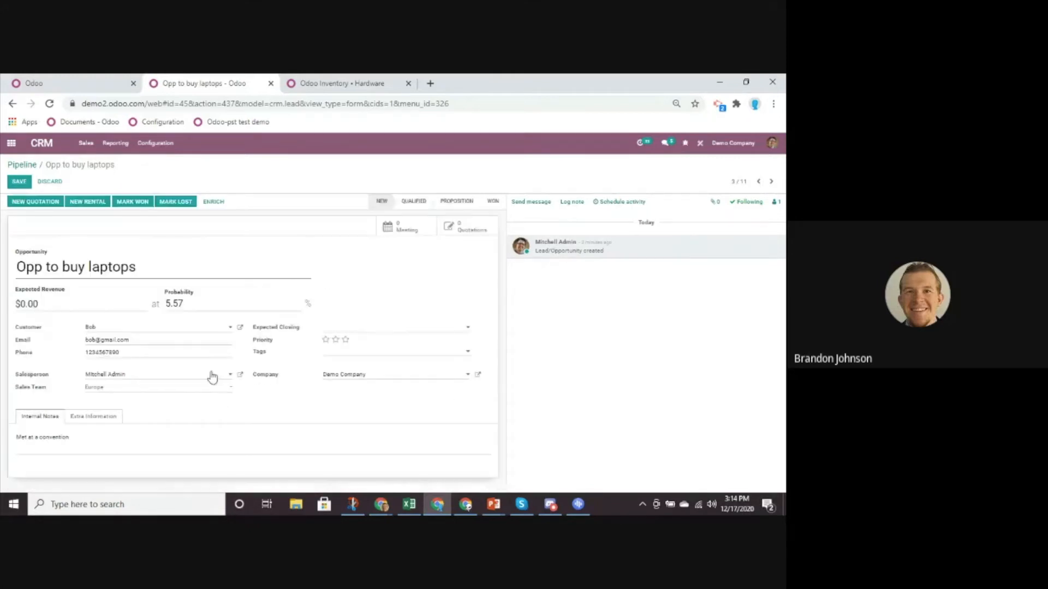
{"action": "left_click", "coordinate": [18, 184]}
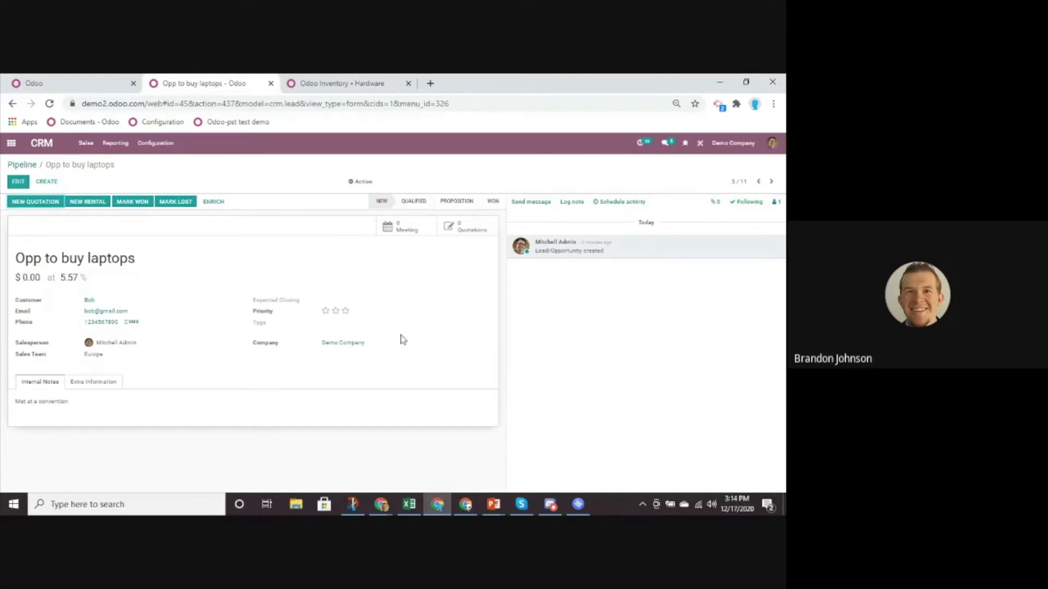
Step: Add the Product tag to the "Opp to buy laptops" opportunity and save it
{"action": "left_click", "coordinate": [18, 181]}
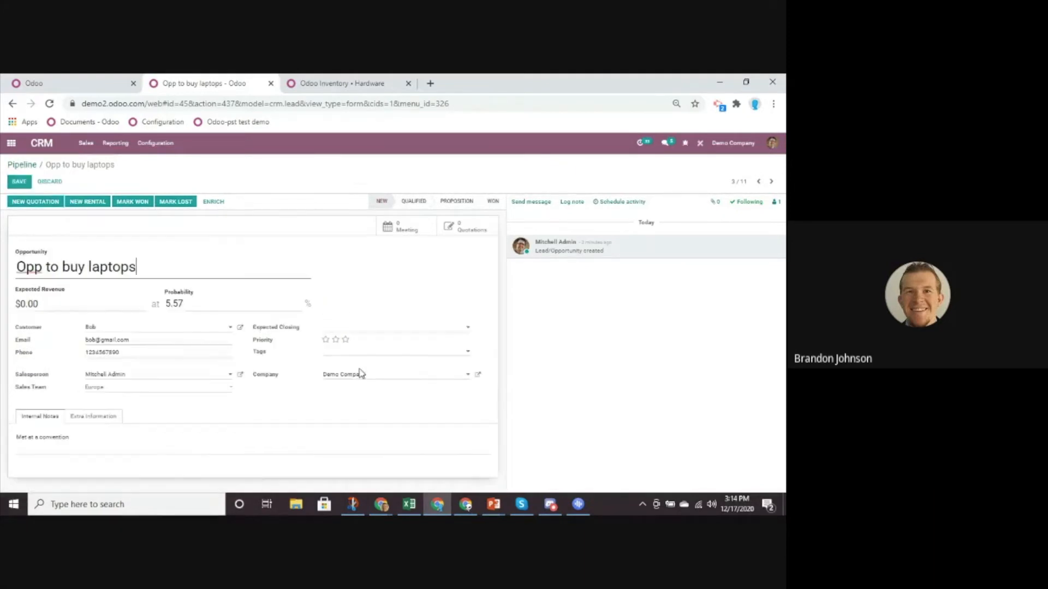
{"action": "left_click", "coordinate": [357, 355]}
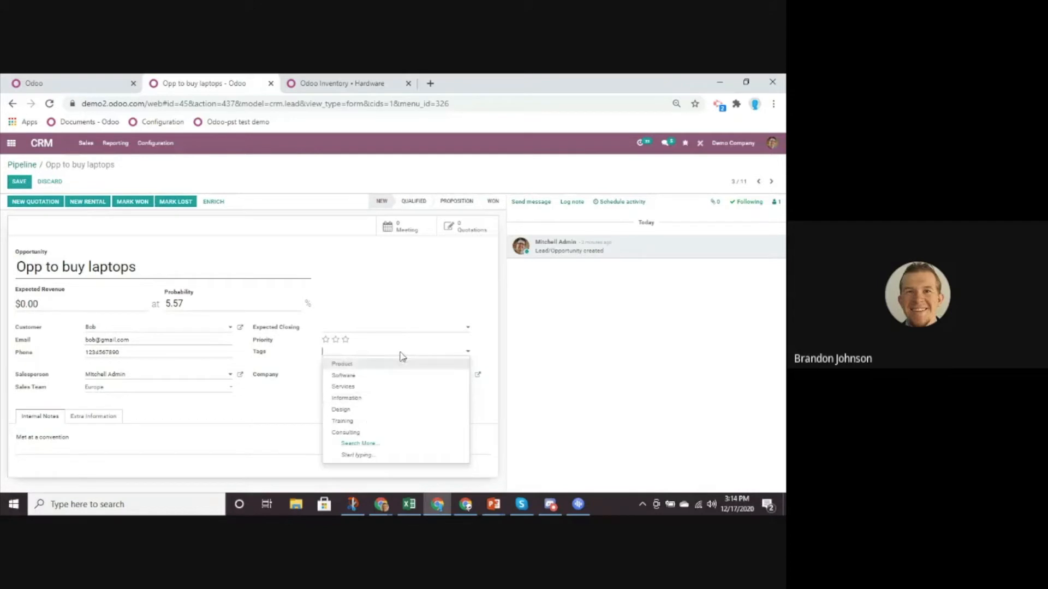
{"action": "left_click", "coordinate": [378, 365]}
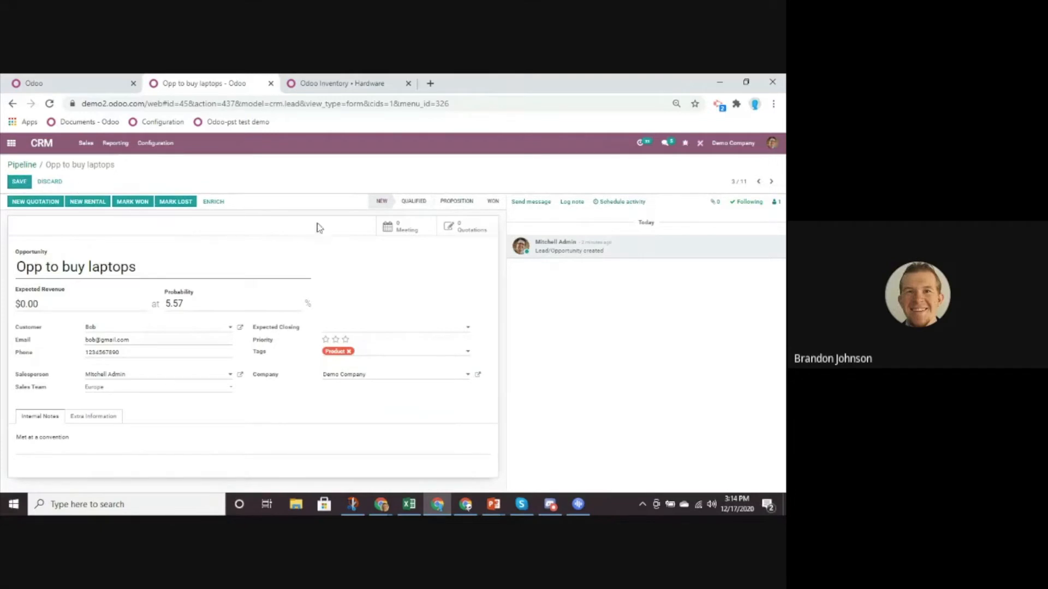
{"action": "left_click", "coordinate": [19, 181]}
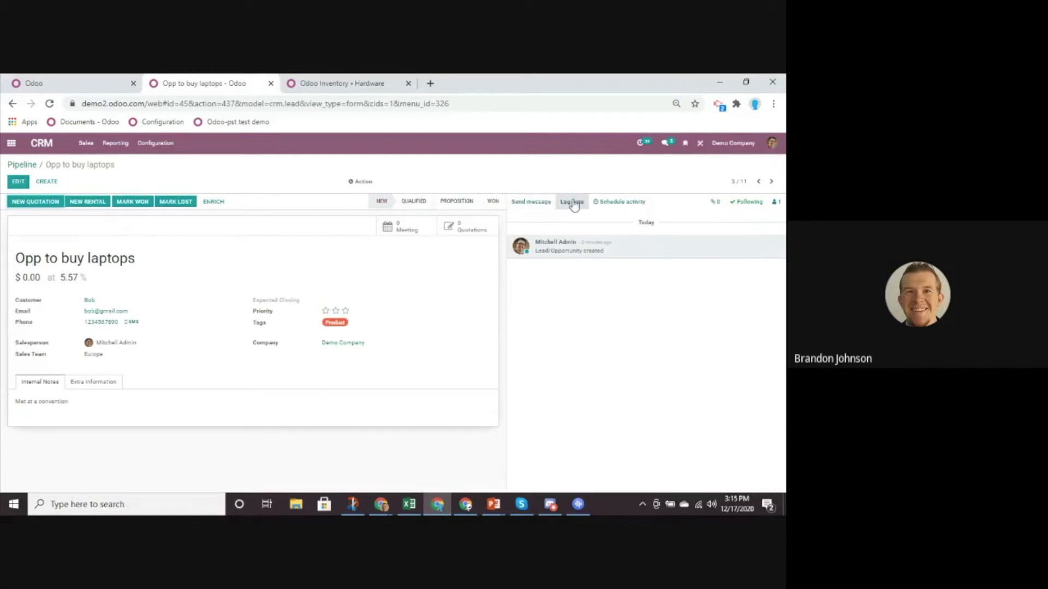
Step: Send the customer a message from the full composer saying "great meeting you at the convention I heard you wanted to buy some laptops", with a sign-off
{"action": "left_click", "coordinate": [543, 204]}
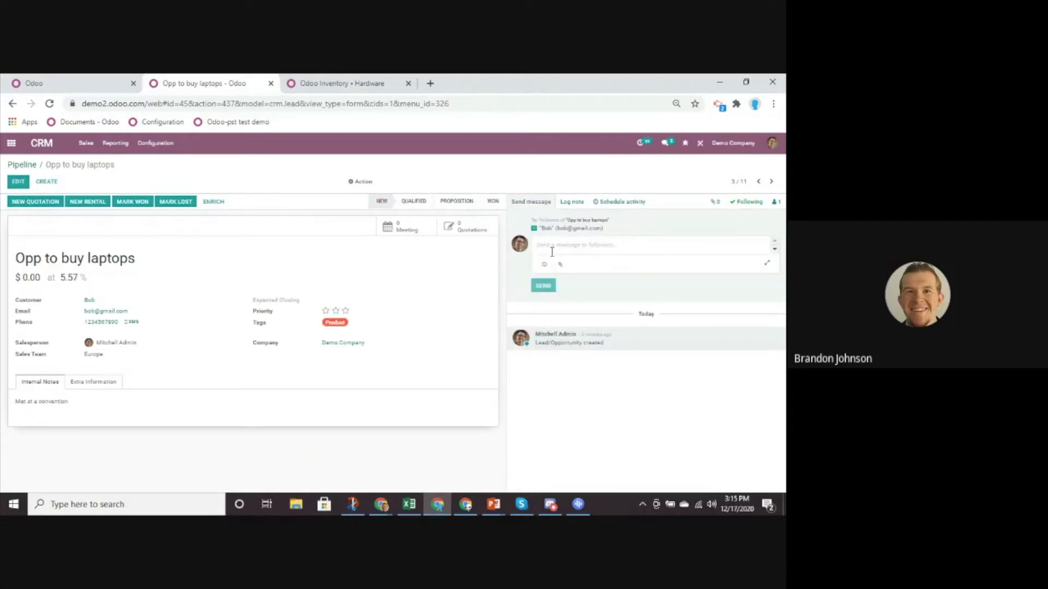
{"action": "left_click", "coordinate": [767, 263]}
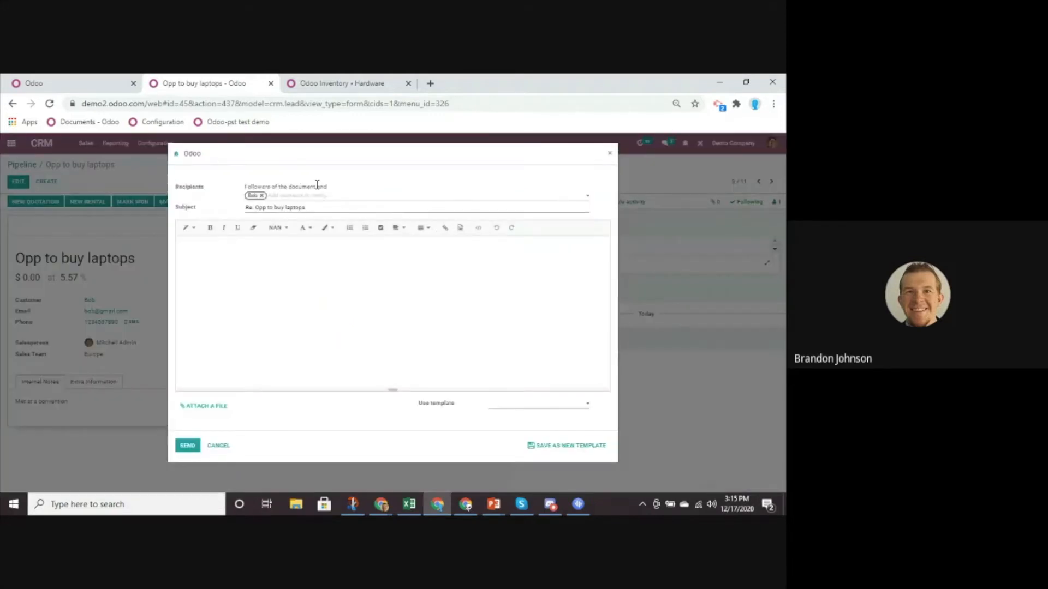
{"action": "left_click", "coordinate": [326, 276]}
{"action": "type", "text": "H"}
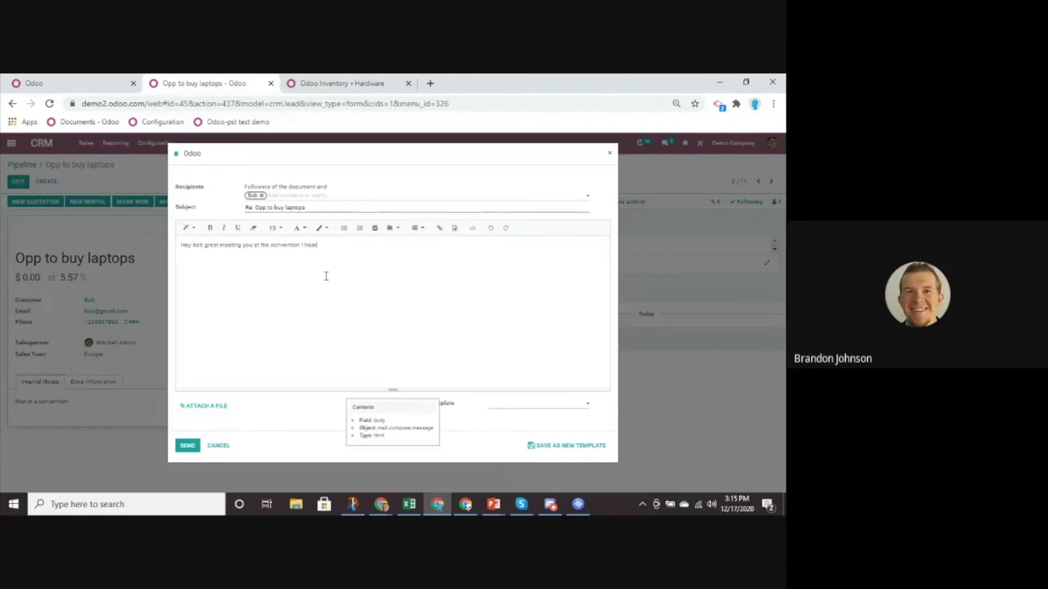
{"action": "type", "text": "ant t"}
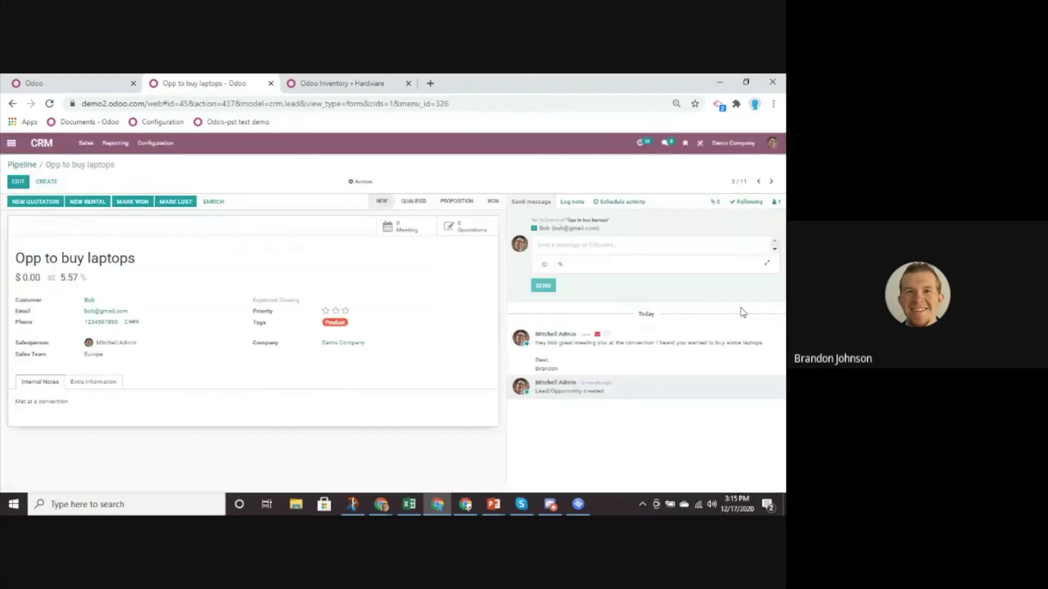
{"action": "double_click", "coordinate": [552, 343]}
{"action": "left_click_drag", "start_coordinate": [576, 346], "coordinate": [588, 339]}
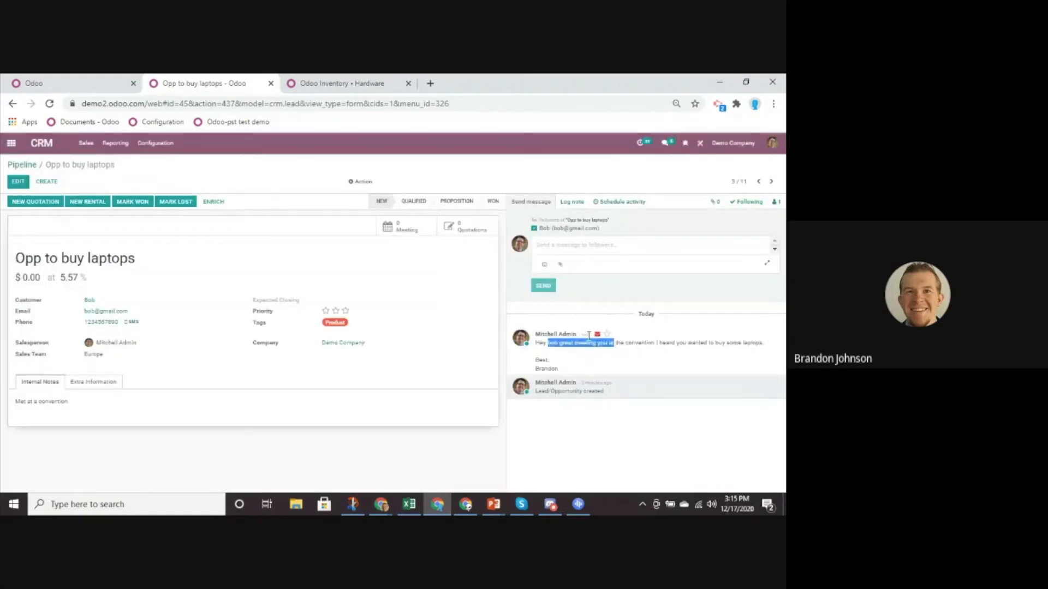
{"action": "left_click", "coordinate": [622, 362]}
{"action": "left_click_drag", "start_coordinate": [551, 343], "coordinate": [639, 344]}
{"action": "left_click", "coordinate": [648, 348]}
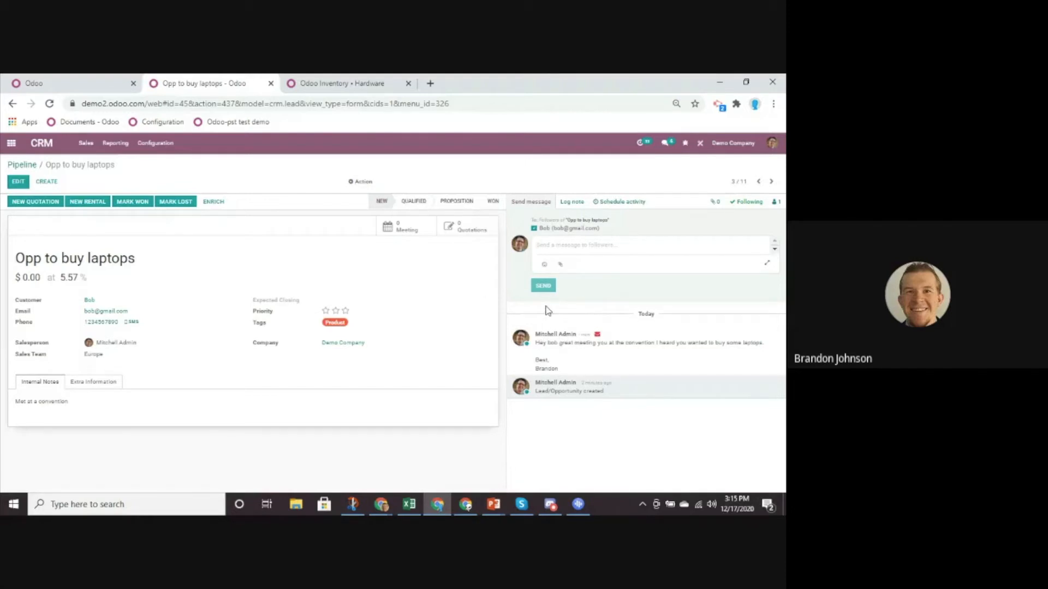
Step: Start an internal log note on the opportunity that mentions the colleague with the demo user account
{"action": "left_click", "coordinate": [577, 203]}
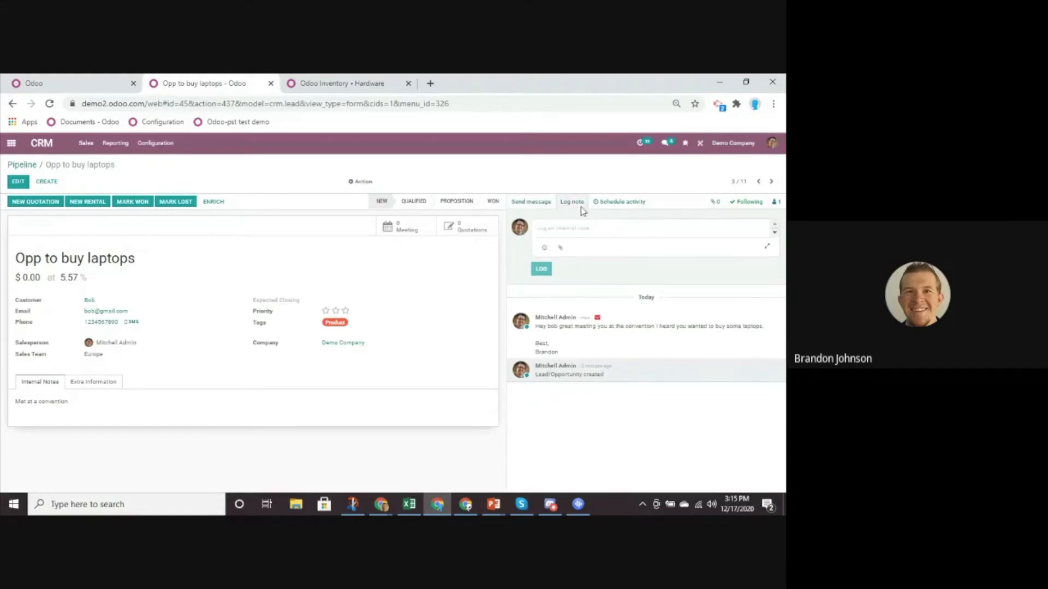
{"action": "type", "text": "@"}
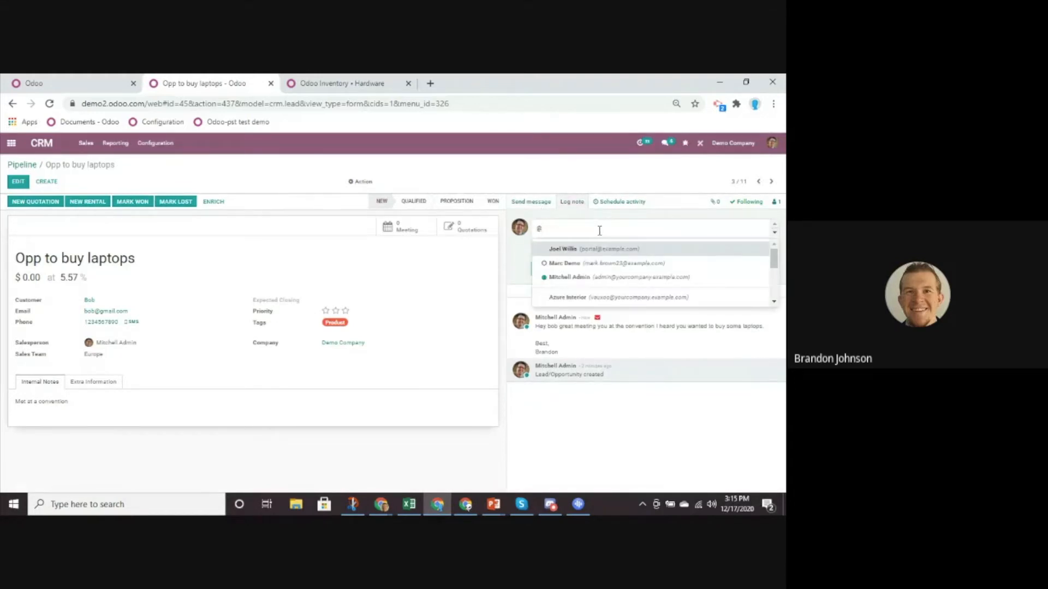
{"action": "left_click", "coordinate": [568, 264]}
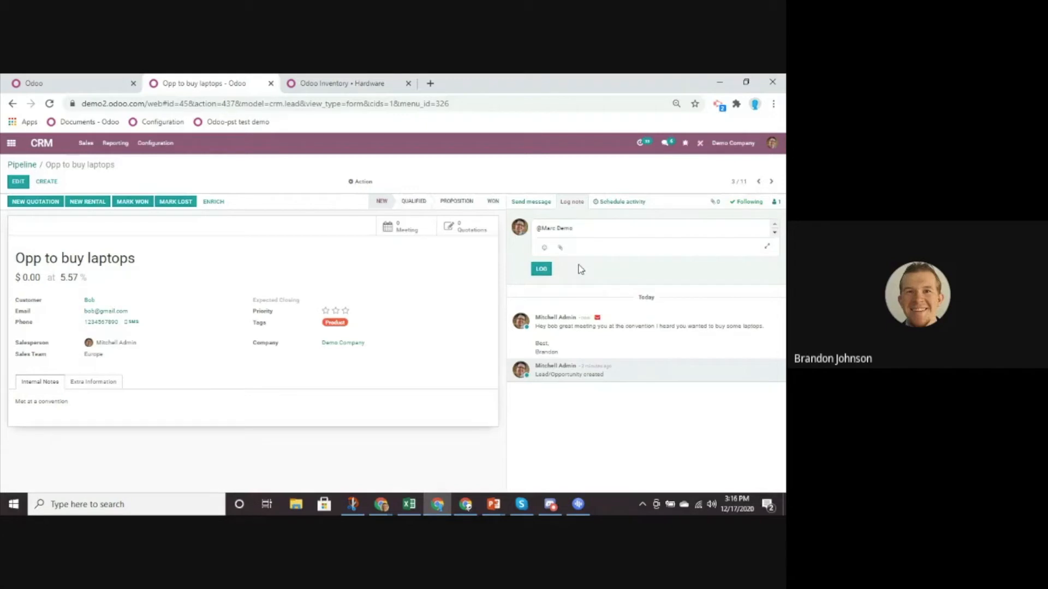
Step: Try attaching the INV_2020_12_0005 PDF to the internal note and remove the attachment again
{"action": "left_click", "coordinate": [560, 248]}
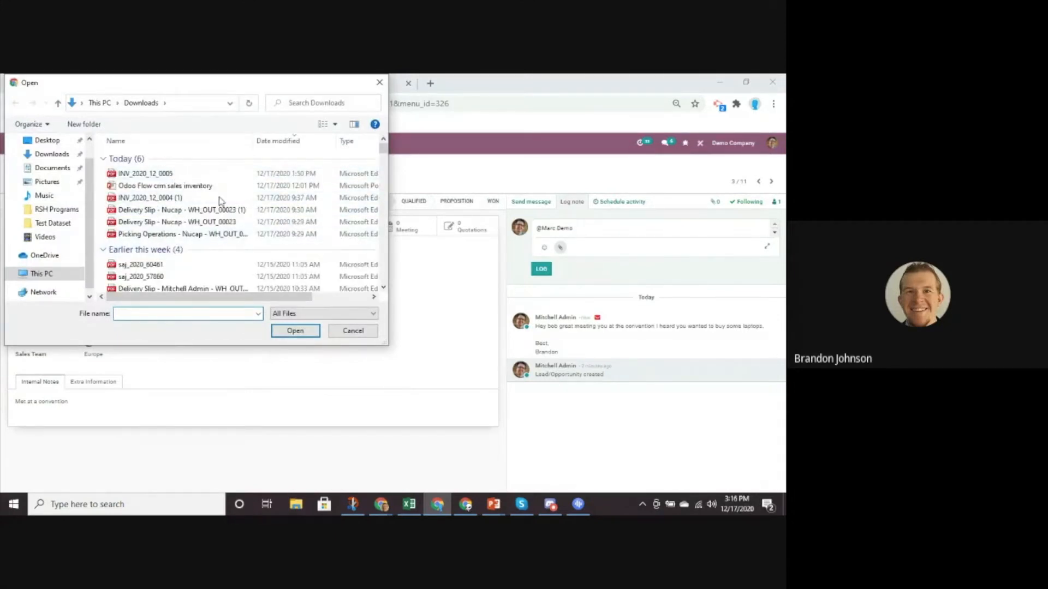
{"action": "left_click", "coordinate": [146, 174]}
{"action": "left_click", "coordinate": [295, 331]}
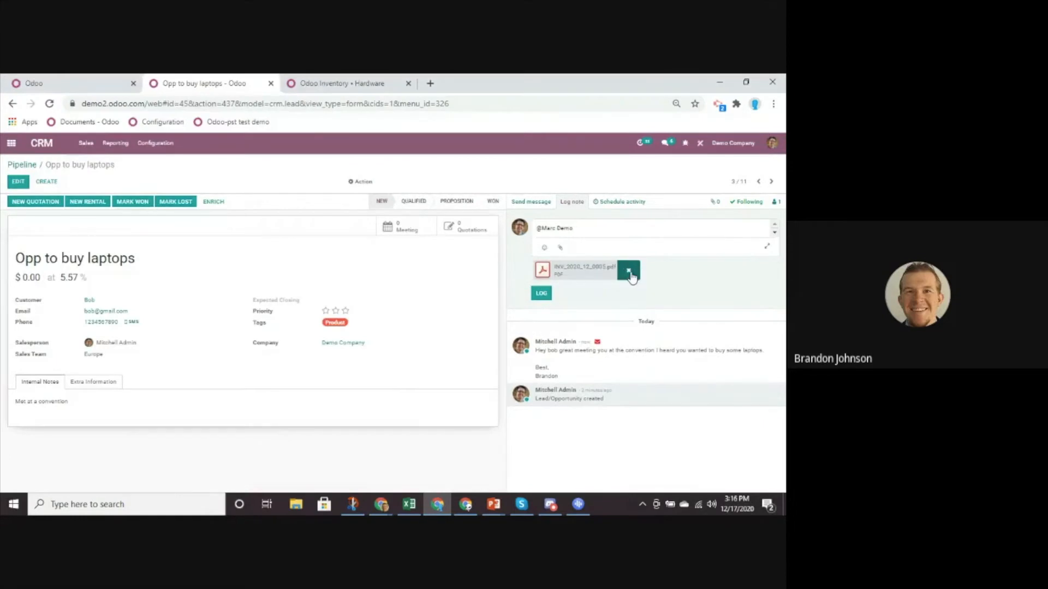
{"action": "left_click", "coordinate": [629, 272]}
Step: Complete the note after the colleague's mention with "hey can you assist me with this op" and log it
{"action": "triple_click", "coordinate": [595, 232]}
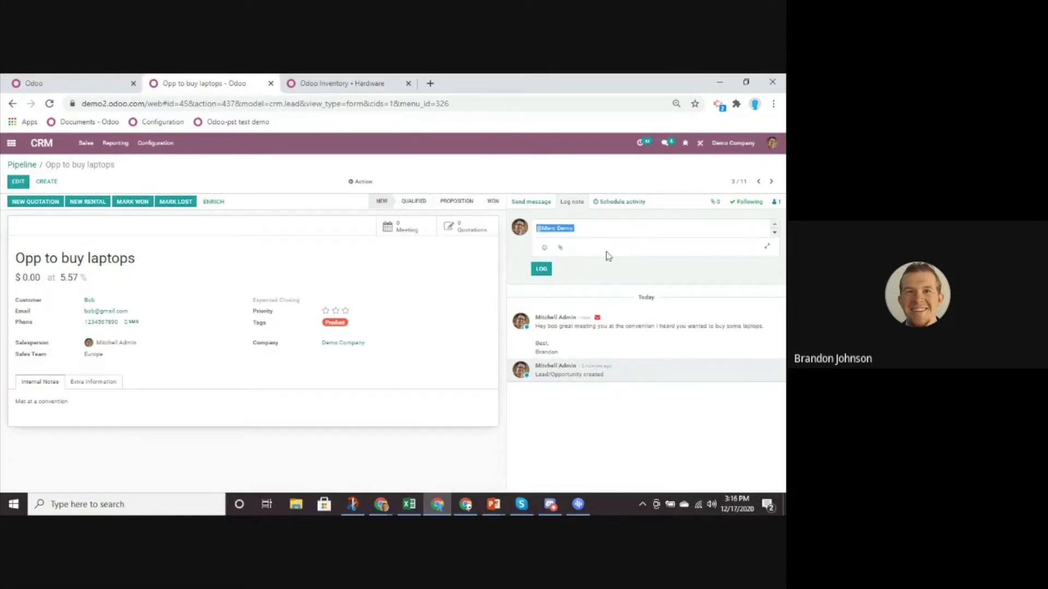
{"action": "left_click", "coordinate": [588, 229]}
{"action": "left_click", "coordinate": [541, 269]}
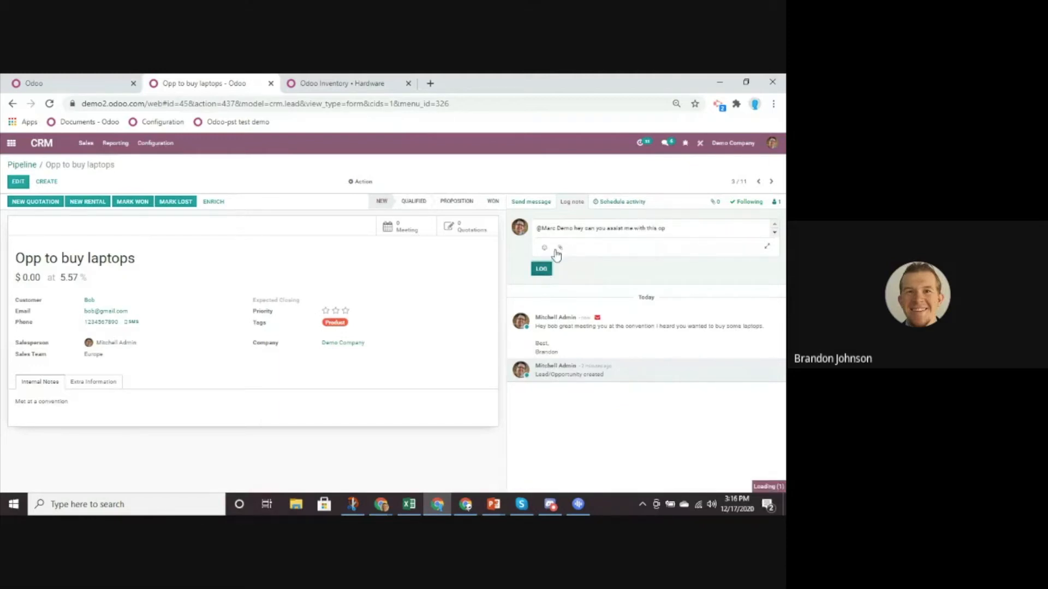
Step: Create a Call activity for the opportunity and record it directly as done
{"action": "left_click", "coordinate": [619, 202]}
{"action": "left_click", "coordinate": [300, 192]}
{"action": "left_click", "coordinate": [267, 220]}
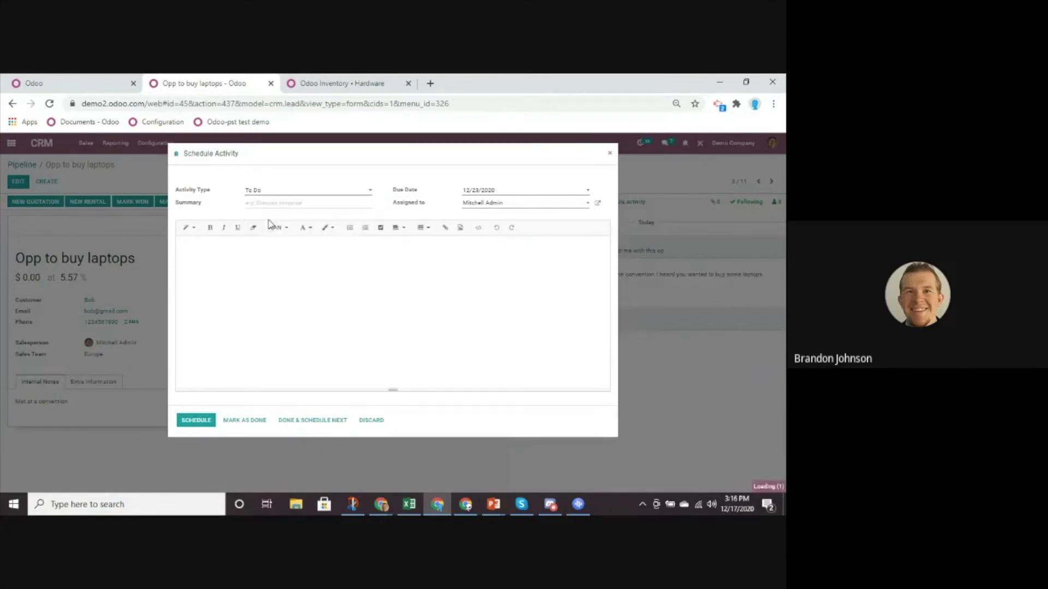
{"action": "left_click", "coordinate": [259, 424]}
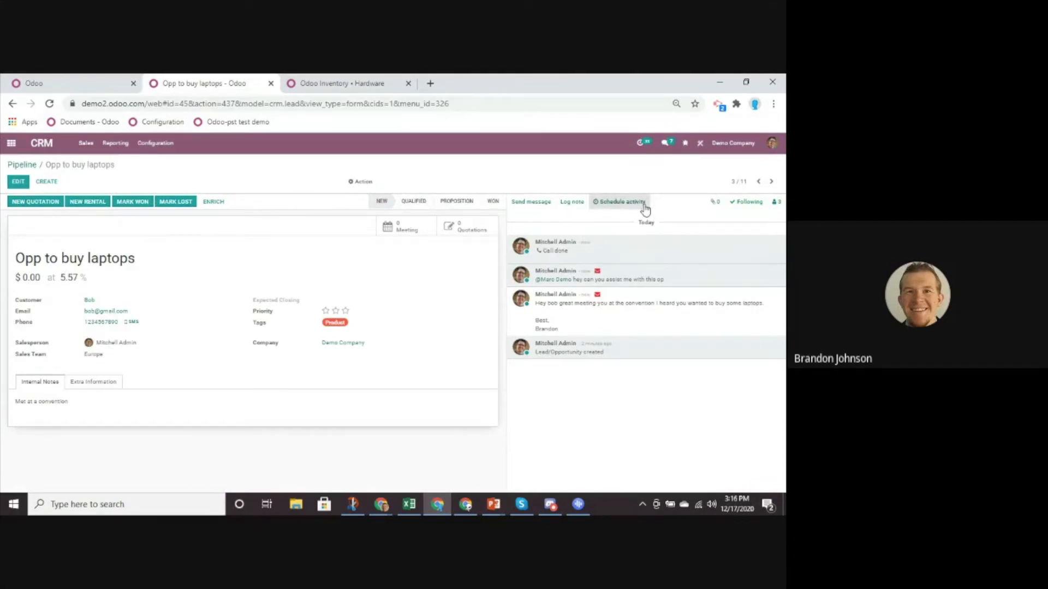
Step: Schedule another Call activity for the opportunity and move the opportunity to the Proposition stage
{"action": "left_click", "coordinate": [300, 191]}
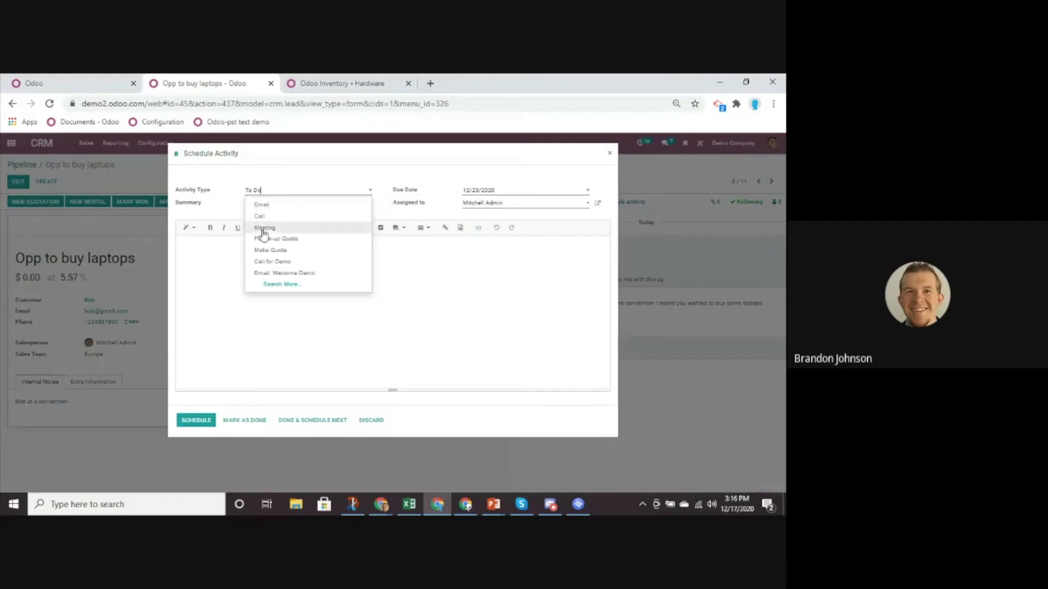
{"action": "left_click", "coordinate": [286, 216]}
{"action": "left_click", "coordinate": [194, 420]}
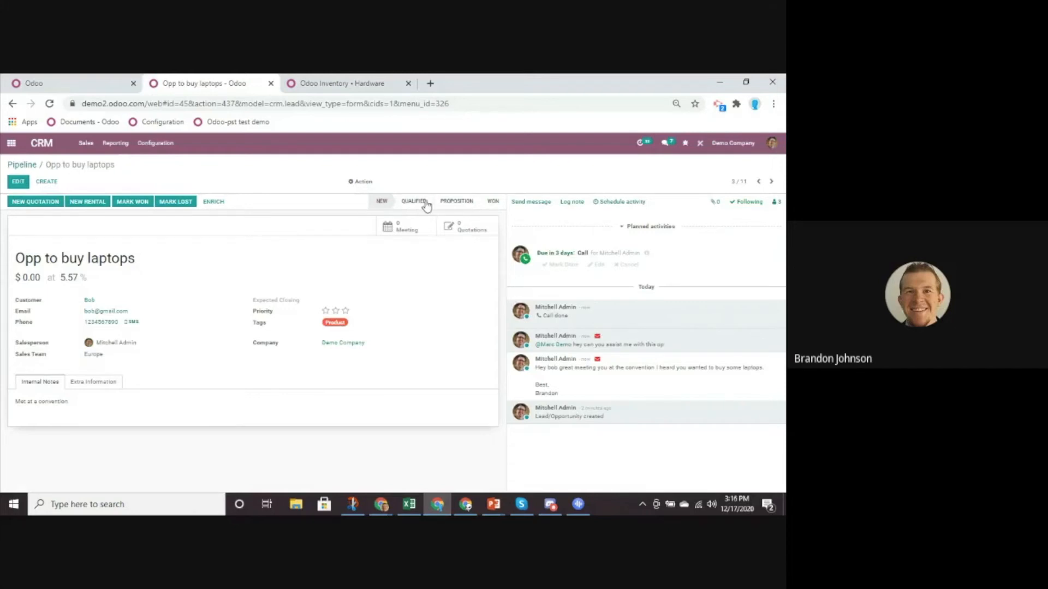
{"action": "left_click", "coordinate": [446, 201]}
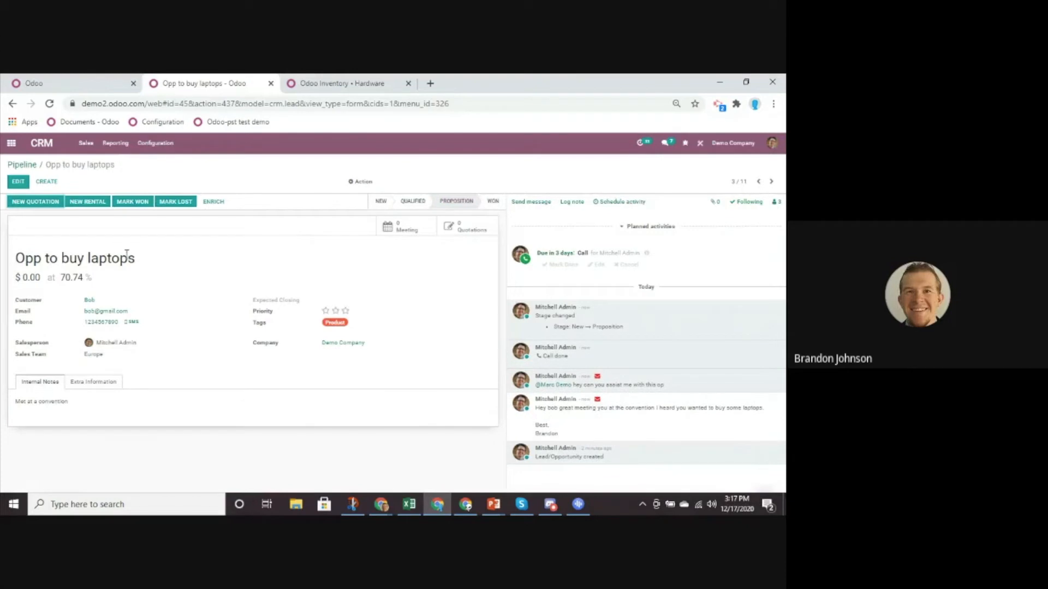
Step: Create a new quotation from the opportunity with an order line for the Laptop product at quantity 20
{"action": "left_click", "coordinate": [38, 206]}
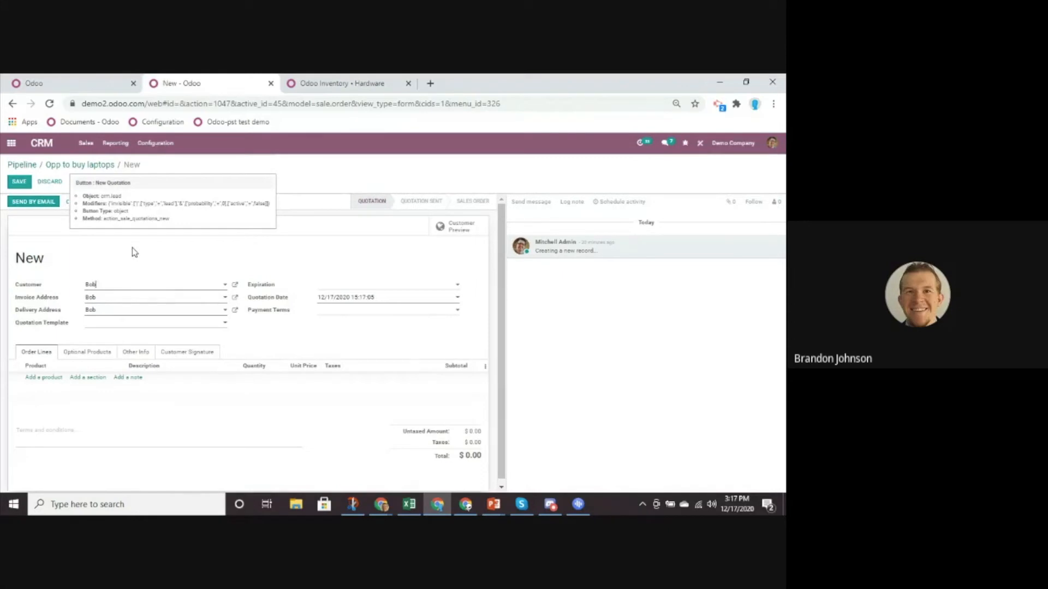
{"action": "left_click", "coordinate": [43, 377]}
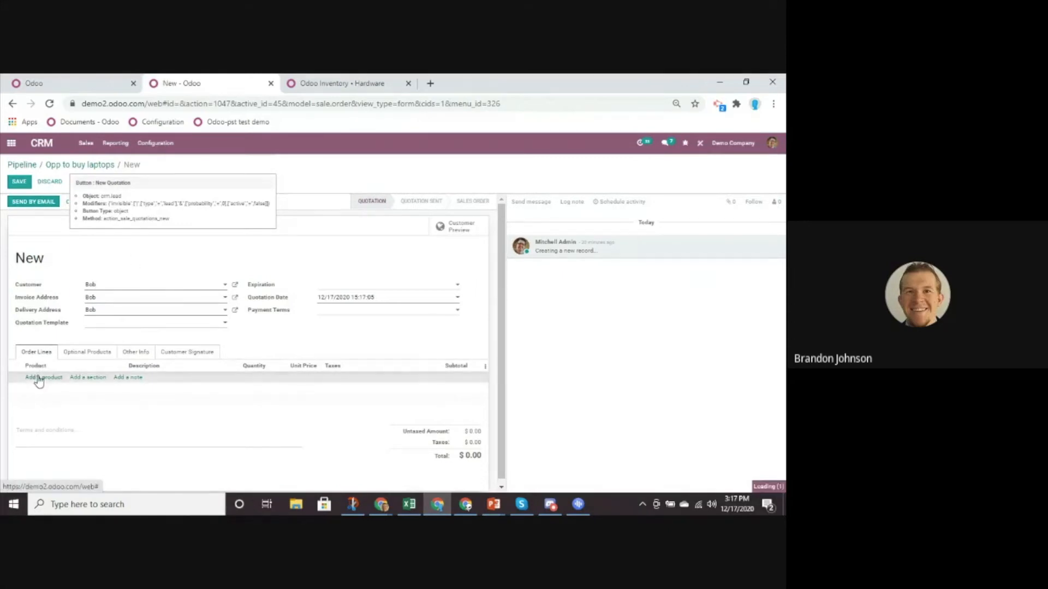
{"action": "type", "text": "lap"}
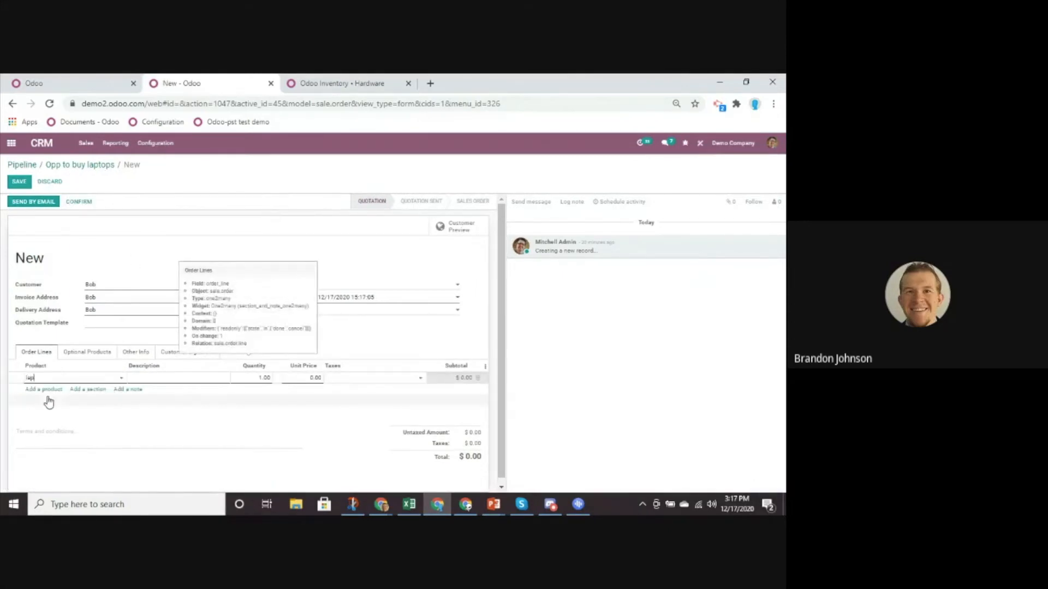
{"action": "type", "text": "t"}
{"action": "left_click", "coordinate": [52, 391]}
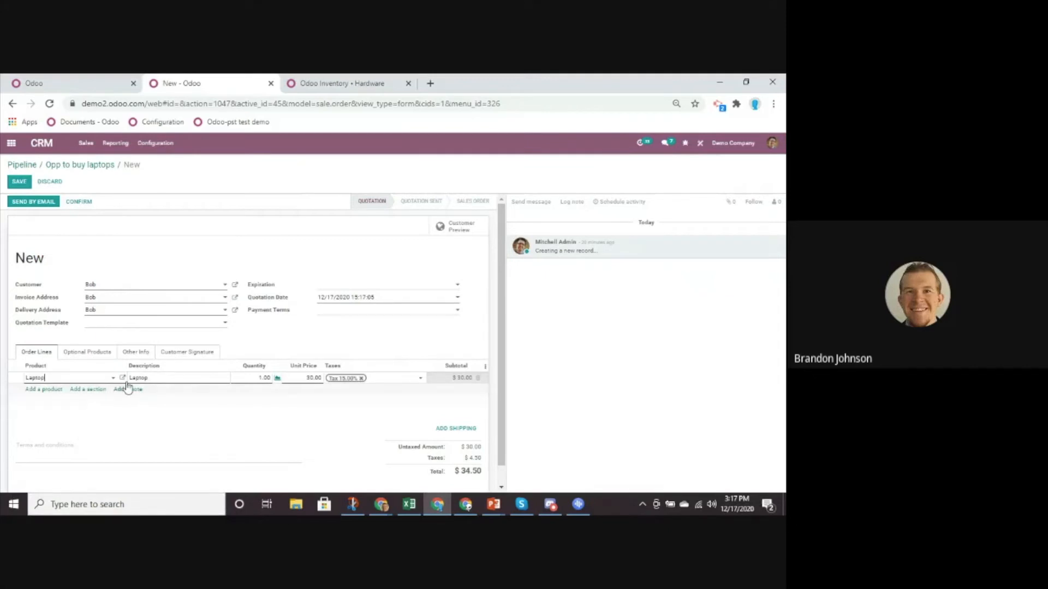
{"action": "left_click", "coordinate": [254, 378]}
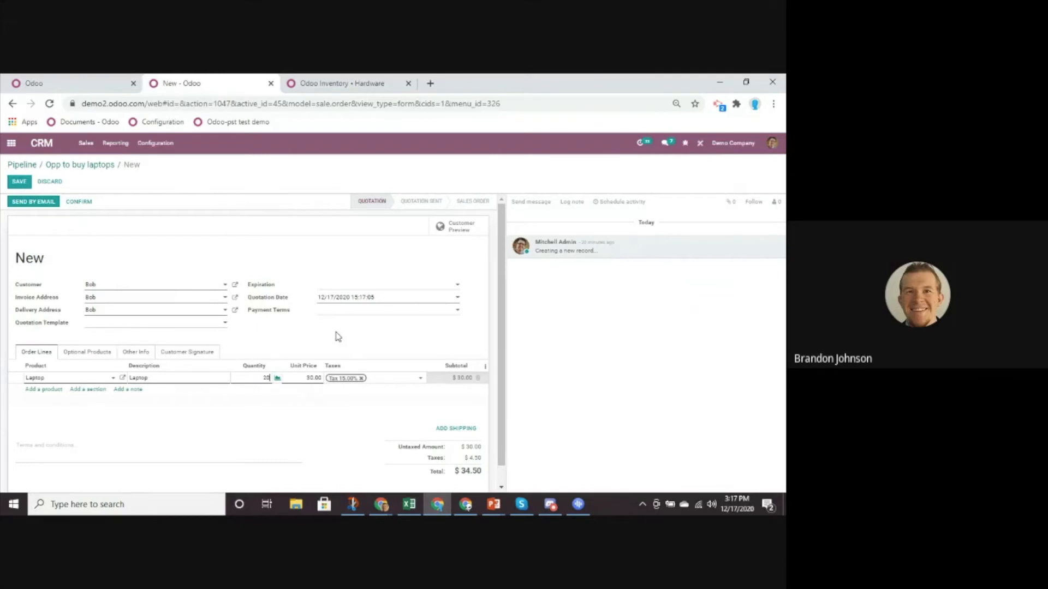
{"action": "left_click", "coordinate": [283, 338]}
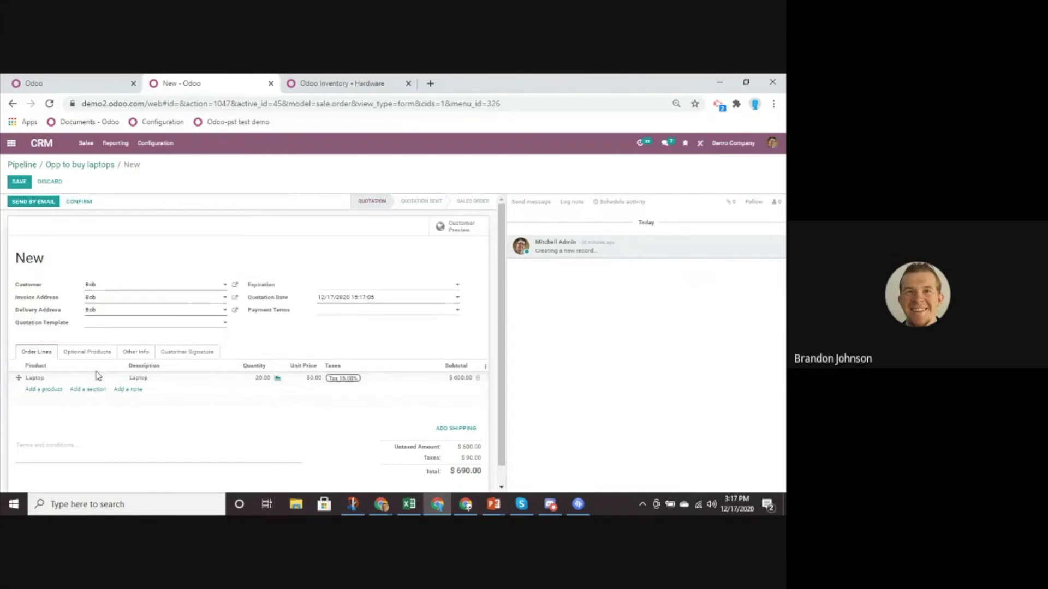
Step: Check the Laptop line's stock availability, keep the unsaved changes when prompted and save the quotation
{"action": "left_click", "coordinate": [277, 378]}
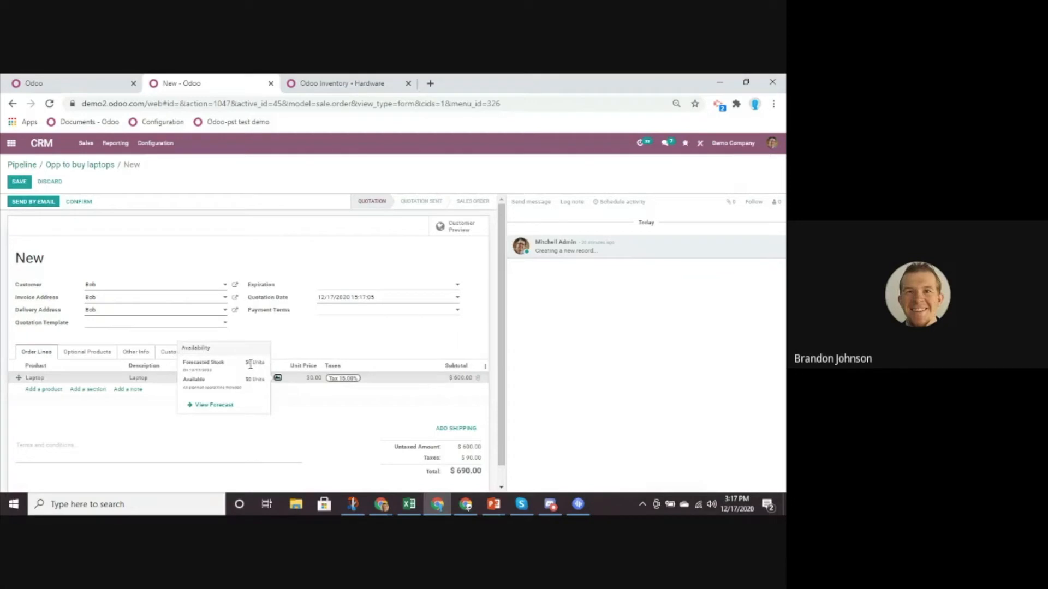
{"action": "left_click", "coordinate": [227, 407]}
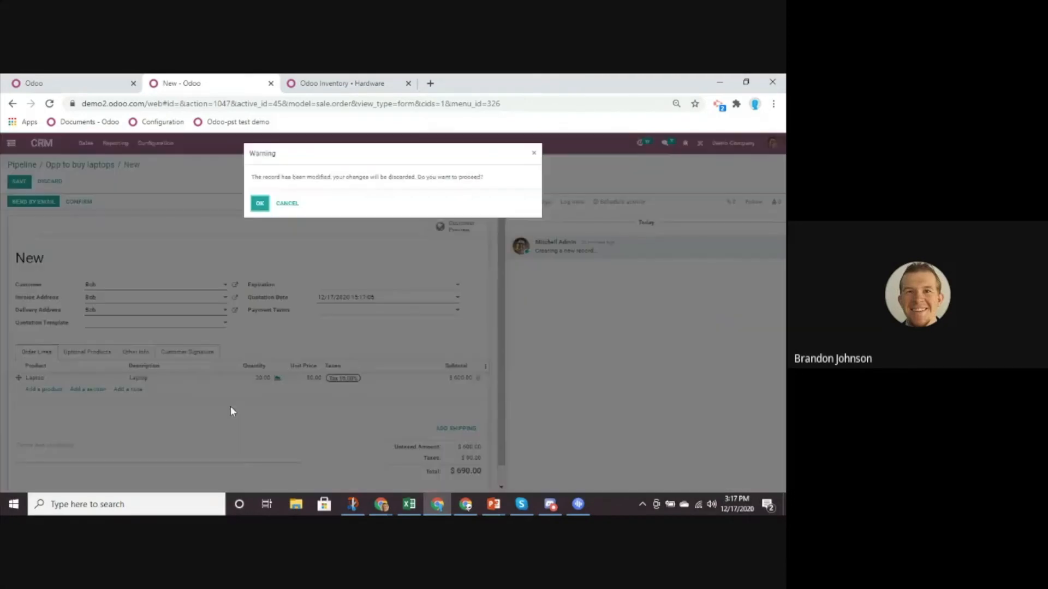
{"action": "left_click", "coordinate": [287, 204]}
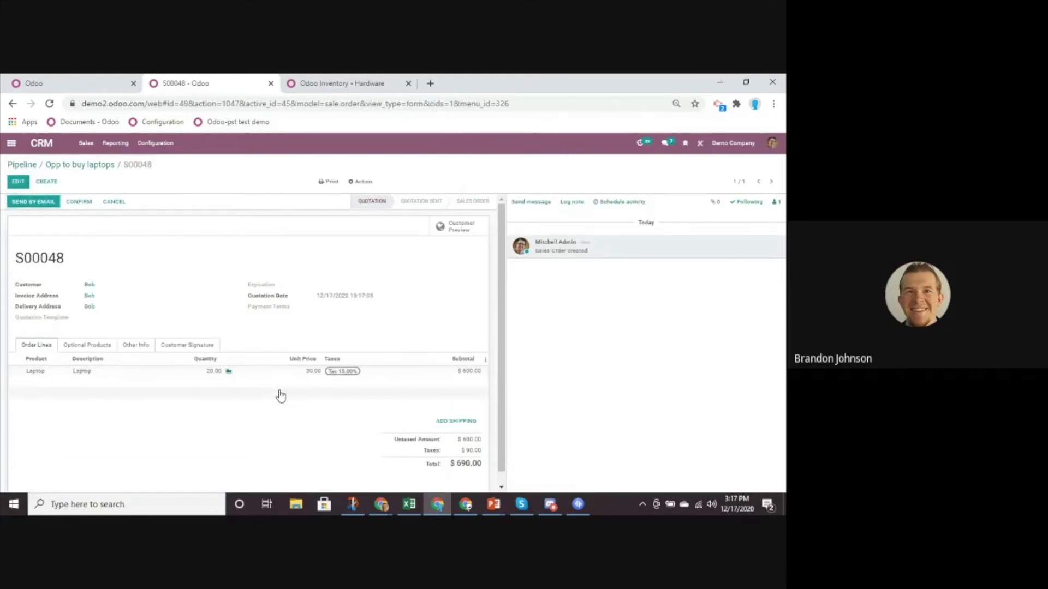
Step: Examine the Laptop's forecast report from the order line, including Forecasted with Pending, and return to the quotation
{"action": "left_click", "coordinate": [228, 371]}
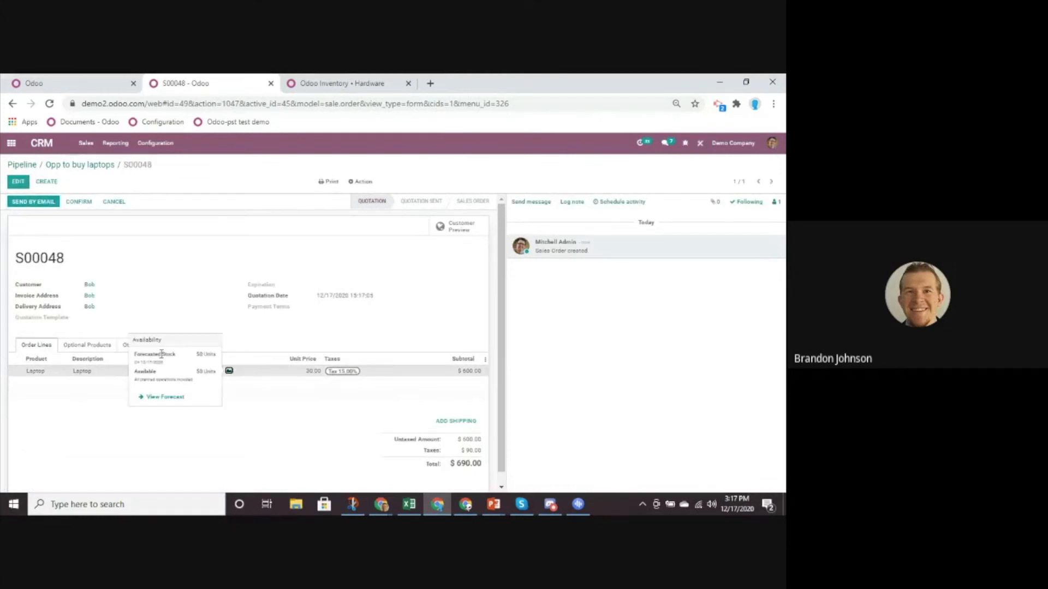
{"action": "left_click", "coordinate": [163, 398]}
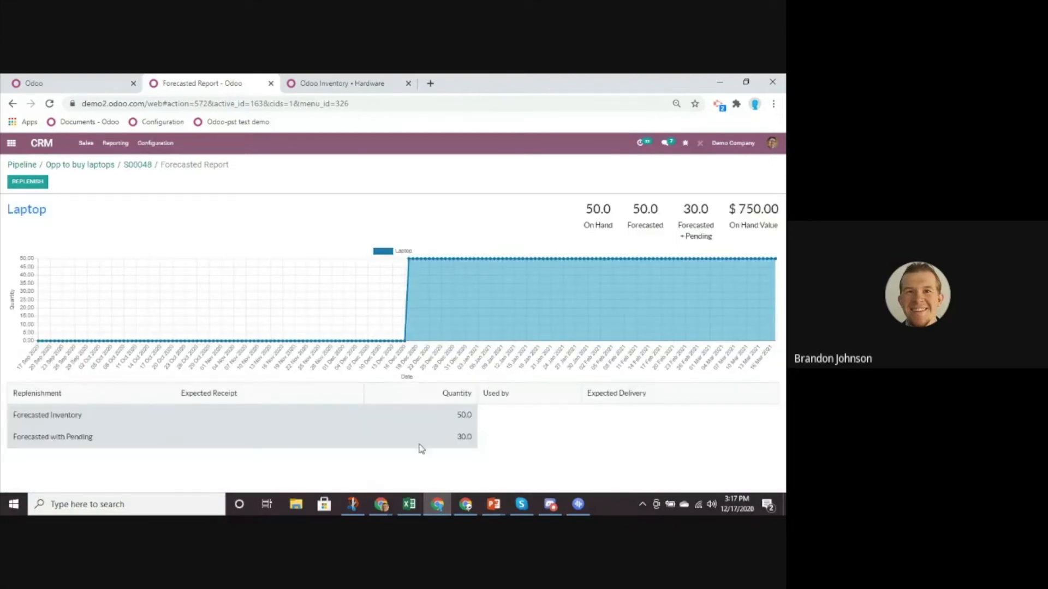
{"action": "left_click_drag", "start_coordinate": [24, 437], "coordinate": [93, 437]}
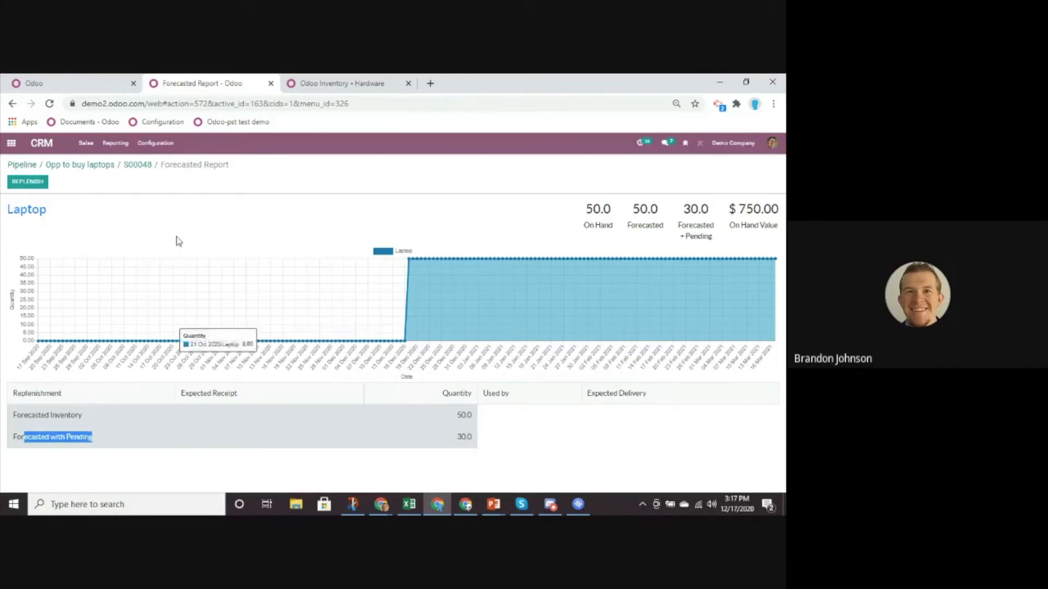
{"action": "left_click", "coordinate": [137, 166]}
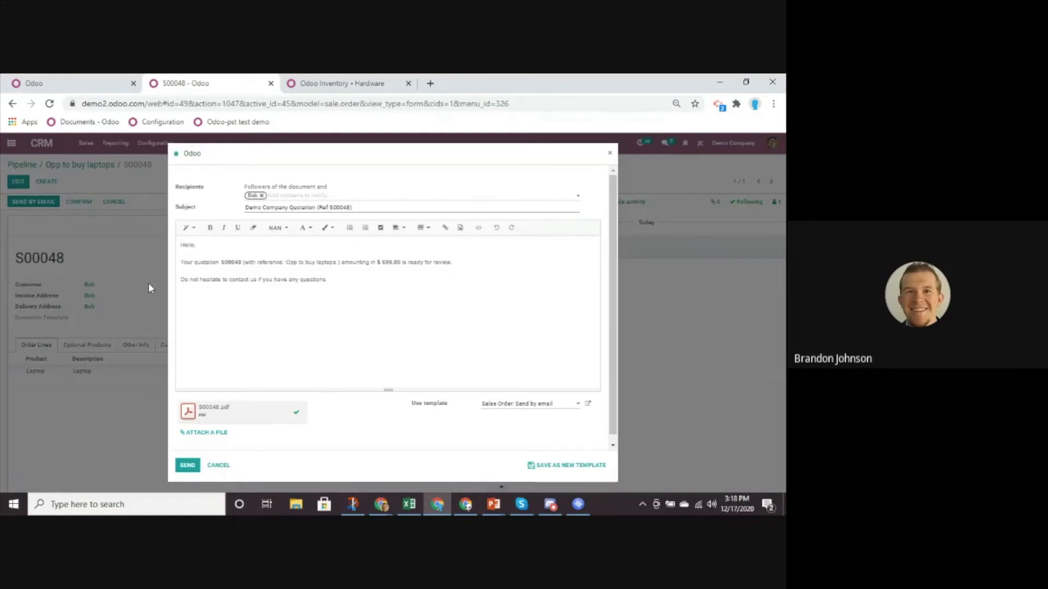
Step: Add the customer's name to the quotation email's greeting, sign off with "Best," and the sender's name, and send it
{"action": "left_click", "coordinate": [190, 244]}
{"action": "type", "text": "Bob"}
{"action": "left_click", "coordinate": [387, 286]}
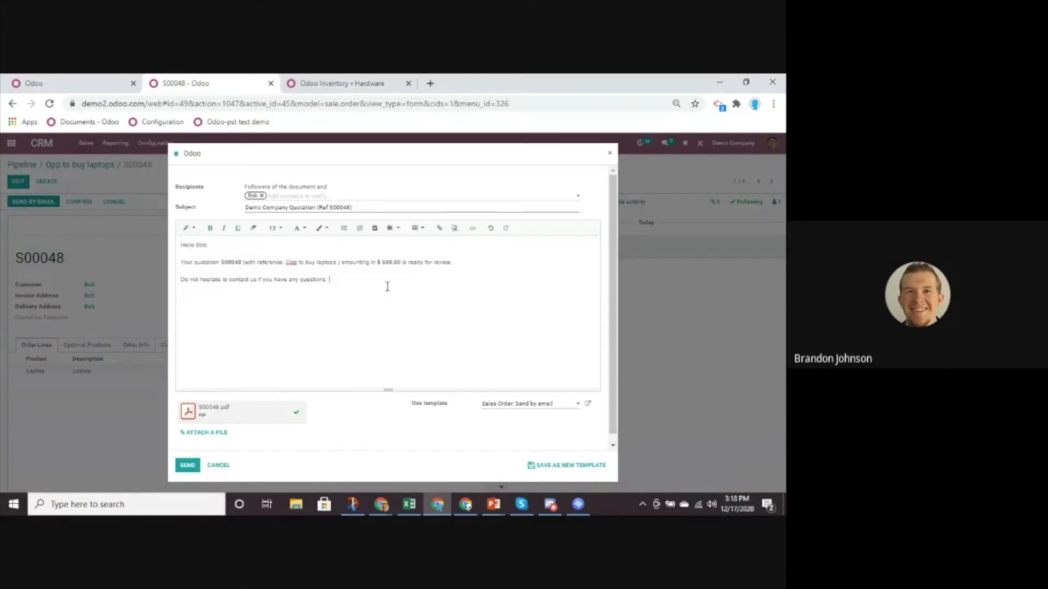
{"action": "key", "text": "Return"}
{"action": "type", "text": "Brand"}
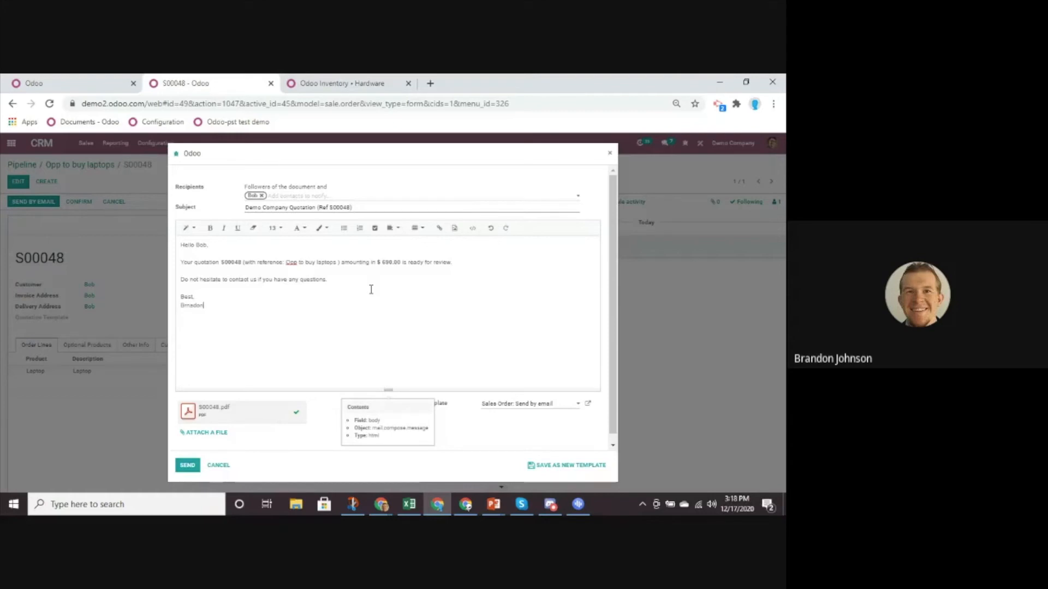
{"action": "type", "text": "on"}
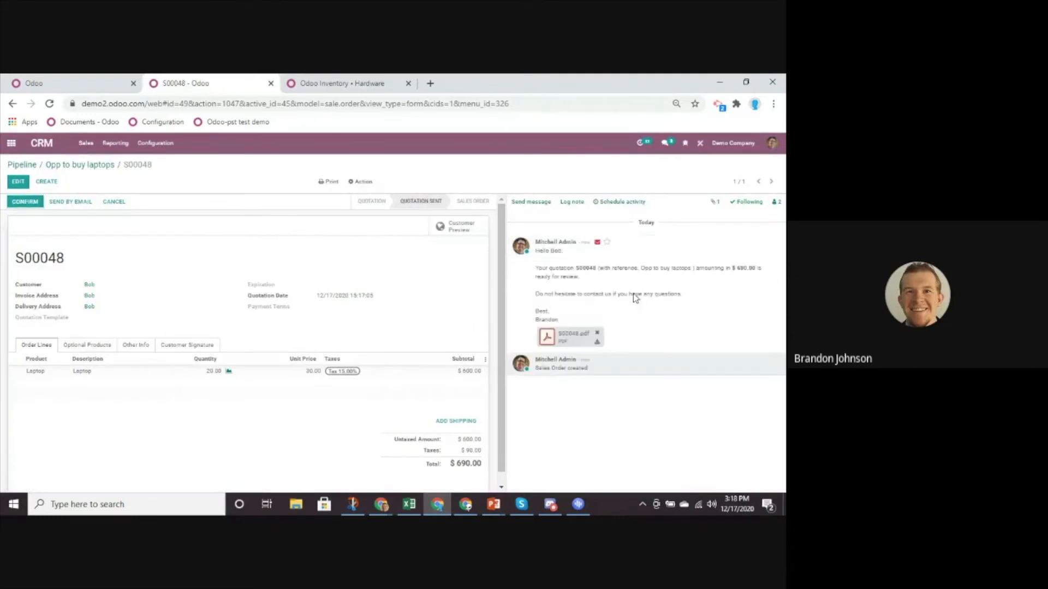
Step: Review the quotation PDF attached to the sent message, including its total, and close the preview
{"action": "left_click", "coordinate": [554, 339]}
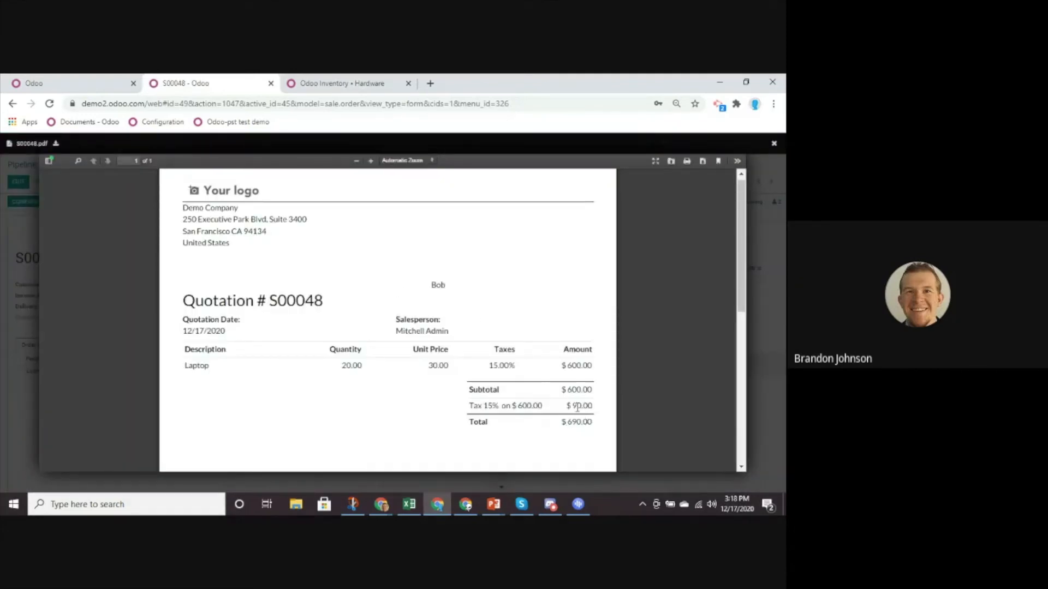
{"action": "left_click_drag", "start_coordinate": [571, 423], "coordinate": [606, 419]}
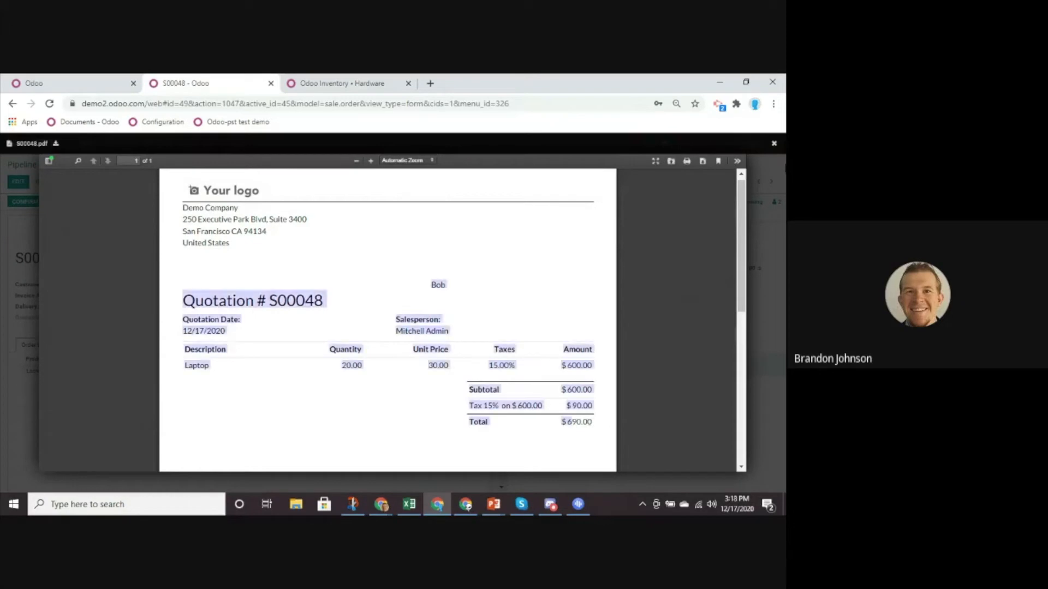
{"action": "left_click", "coordinate": [774, 143]}
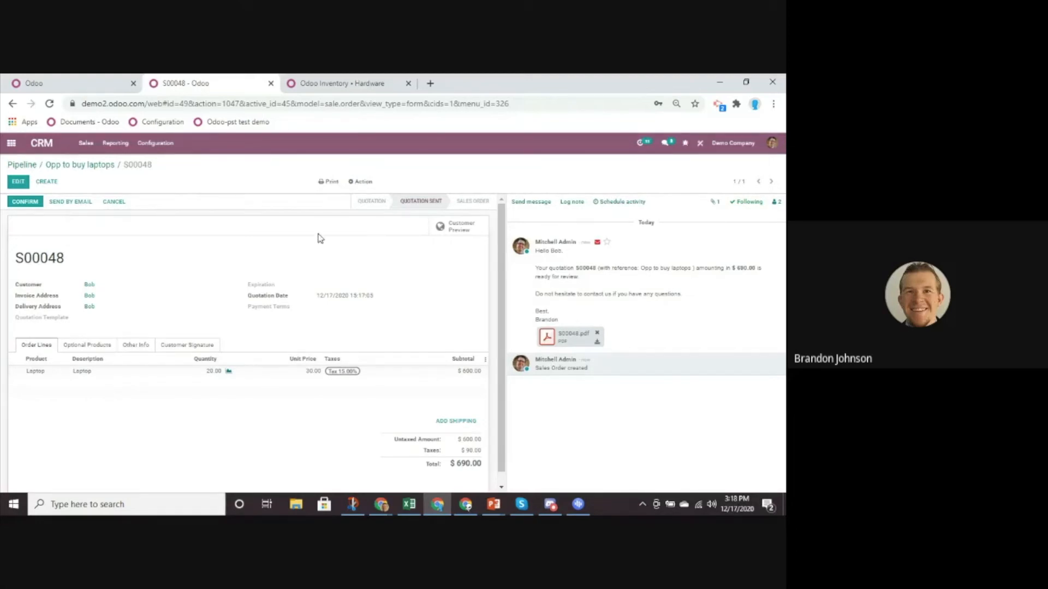
Step: Open the quotation's customer preview and accept it with a hand-drawn signature of the customer's name
{"action": "left_click", "coordinate": [451, 234]}
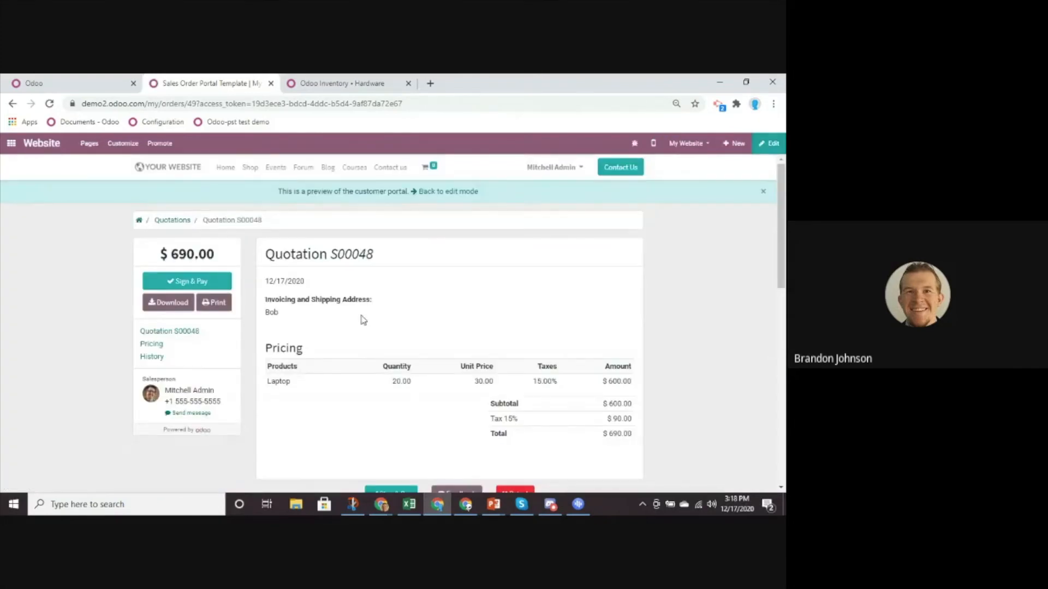
{"action": "scroll", "coordinate": [653, 210], "scroll_direction": "down", "scroll_amount": 1}
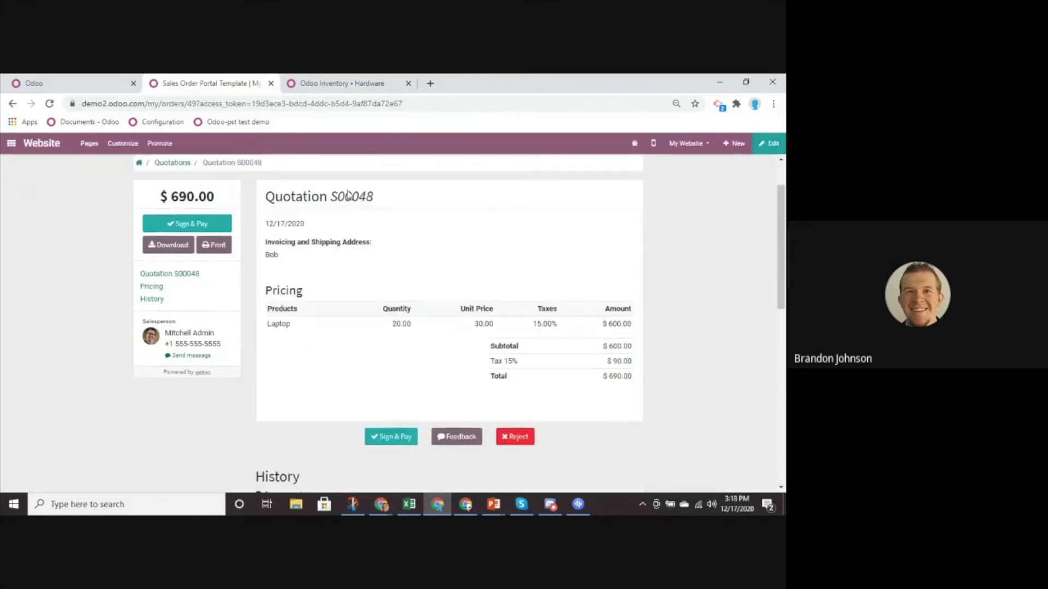
{"action": "left_click", "coordinate": [187, 224]}
{"action": "left_click_drag", "start_coordinate": [283, 337], "coordinate": [300, 366]}
{"action": "mouse_move", "coordinate": [351, 327]}
{"action": "left_mouse_down"}
{"action": "mouse_move", "coordinate": [327, 363]}
{"action": "mouse_move", "coordinate": [376, 320]}
{"action": "mouse_move", "coordinate": [363, 357]}
{"action": "left_mouse_up"}
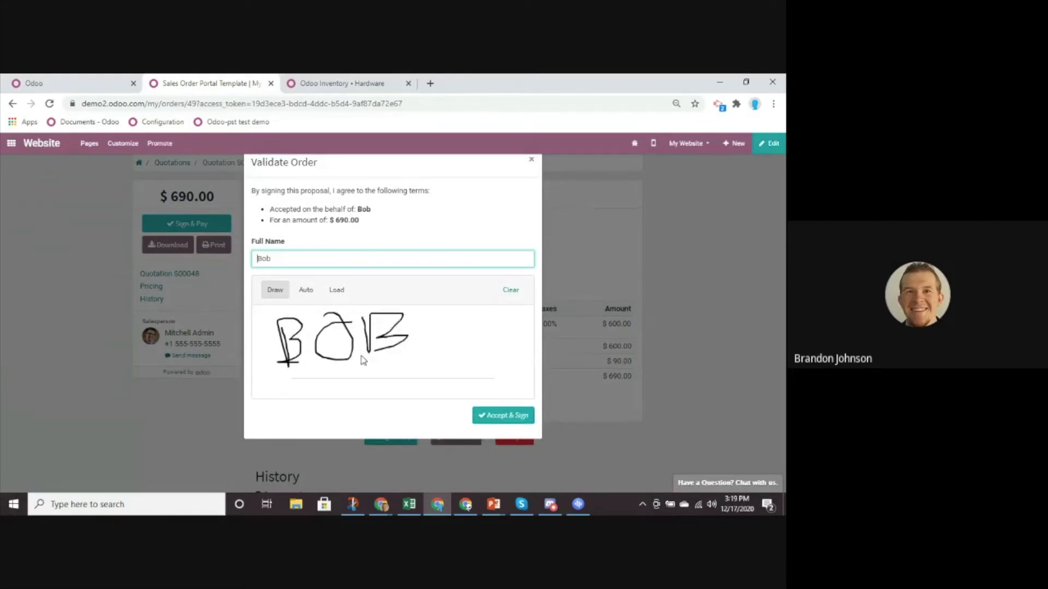
{"action": "left_click", "coordinate": [507, 416]}
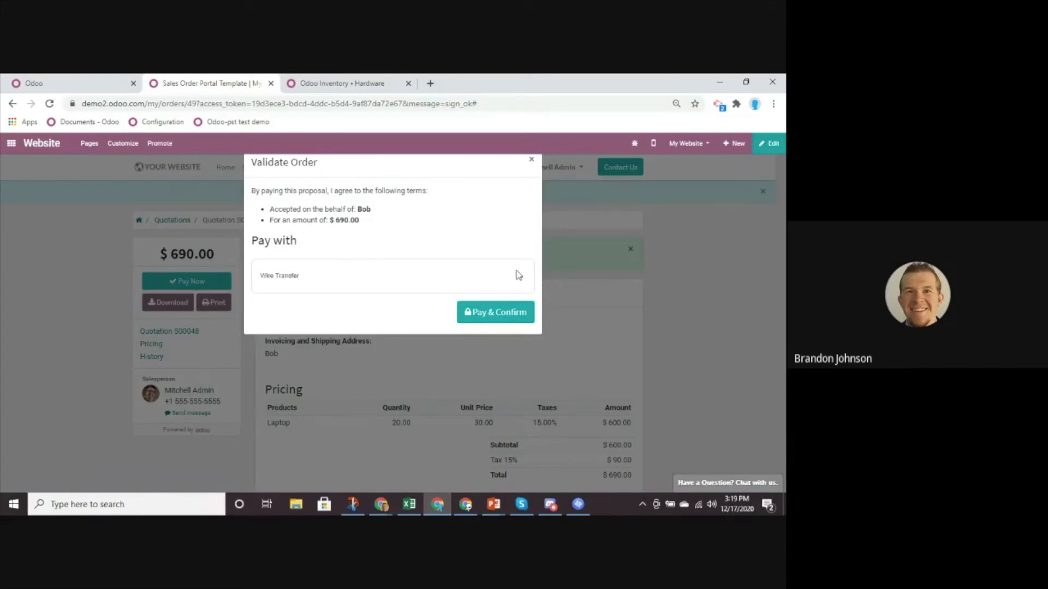
Step: Pay and confirm the signed quotation with Wire Transfer, and return from the customer portal to edit mode
{"action": "left_click_drag", "start_coordinate": [266, 279], "coordinate": [298, 276]}
{"action": "left_click", "coordinate": [494, 319]}
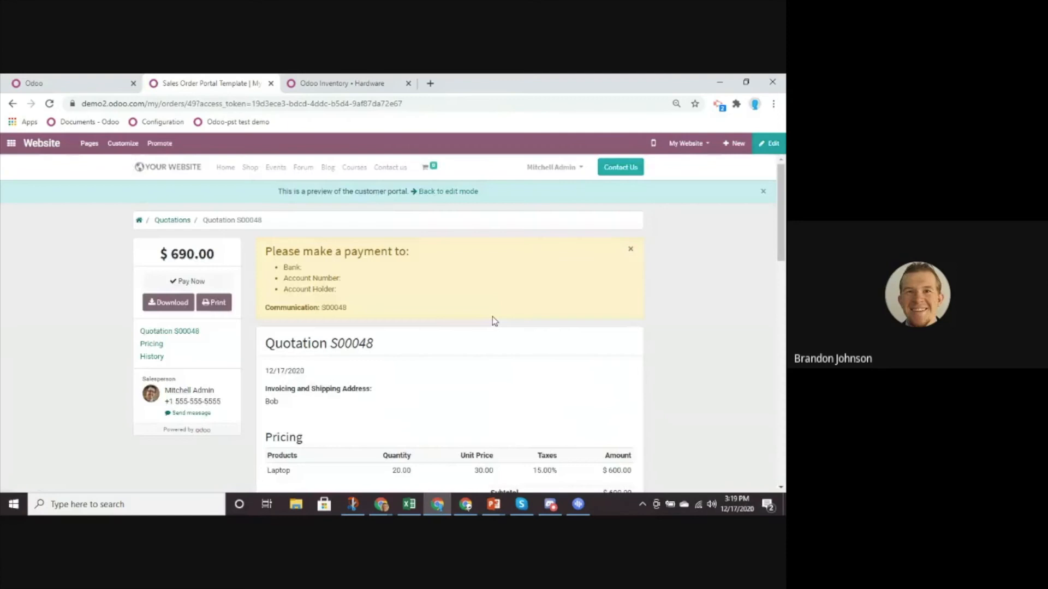
{"action": "left_click", "coordinate": [447, 193]}
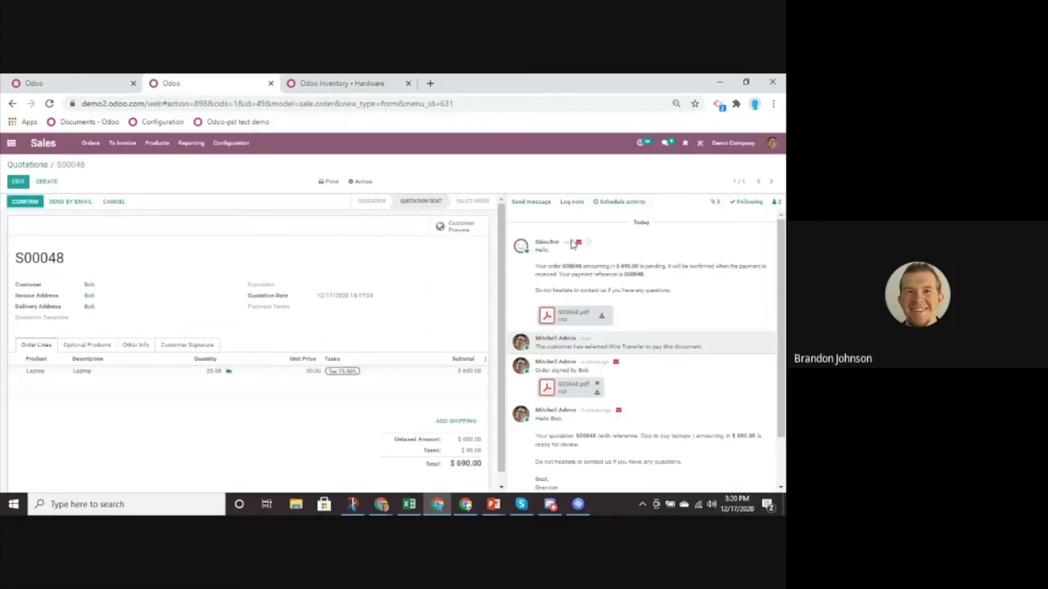
Step: Review the pending-payment message and the customer's signature in its attached quotation PDF, and close the preview
{"action": "left_click_drag", "start_coordinate": [568, 266], "coordinate": [643, 266]}
{"action": "left_click", "coordinate": [576, 313]}
{"action": "left_click", "coordinate": [546, 317]}
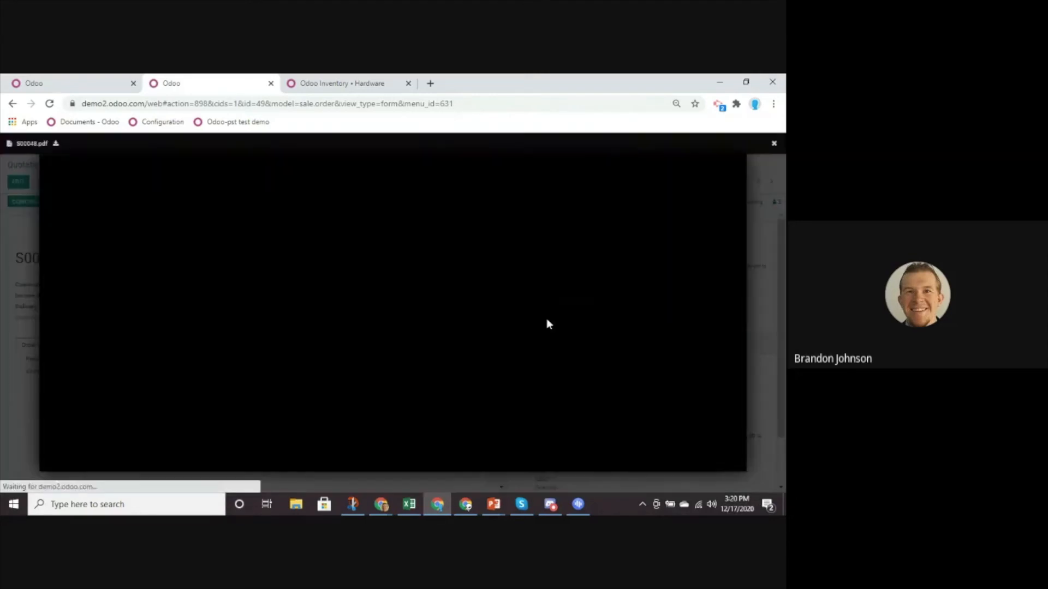
{"action": "scroll", "coordinate": [524, 288], "scroll_direction": "down", "scroll_amount": 2}
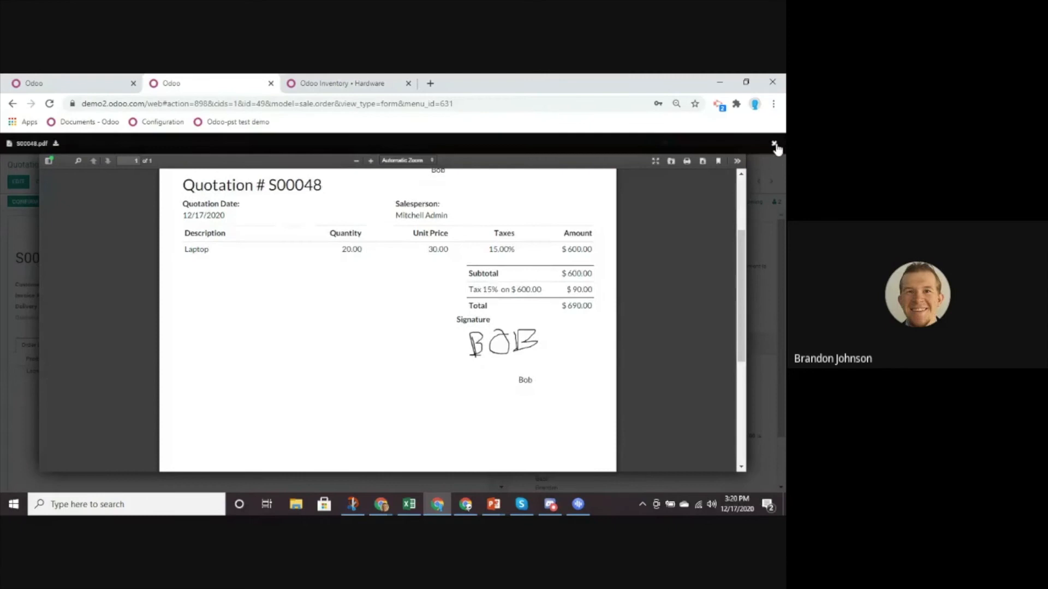
{"action": "left_click", "coordinate": [774, 145]}
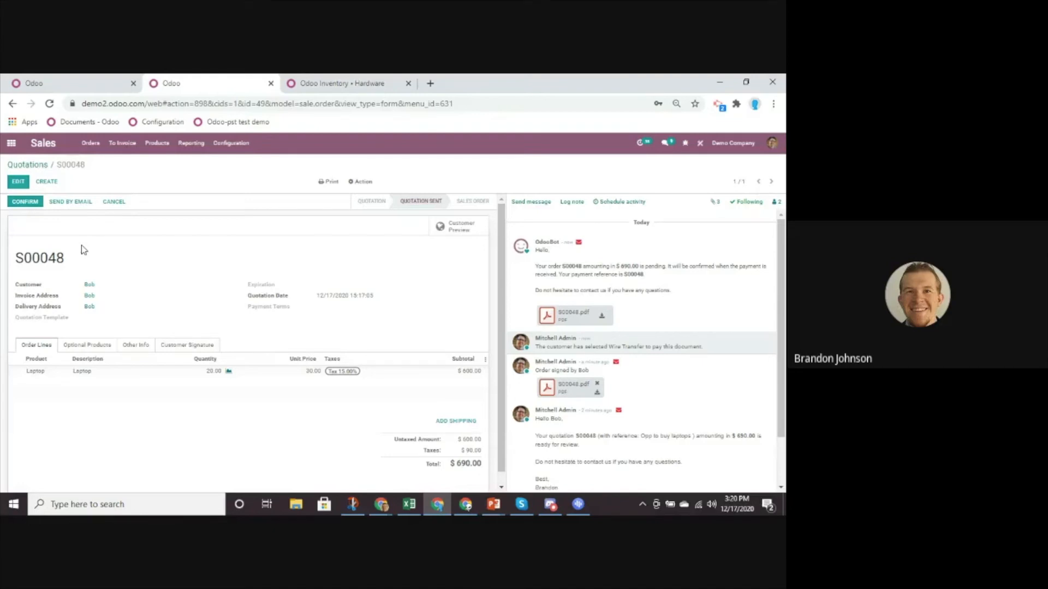
Step: Confirm the quotation as a sales order and open its linked delivery to examine the Laptop transfer
{"action": "left_click", "coordinate": [26, 202]}
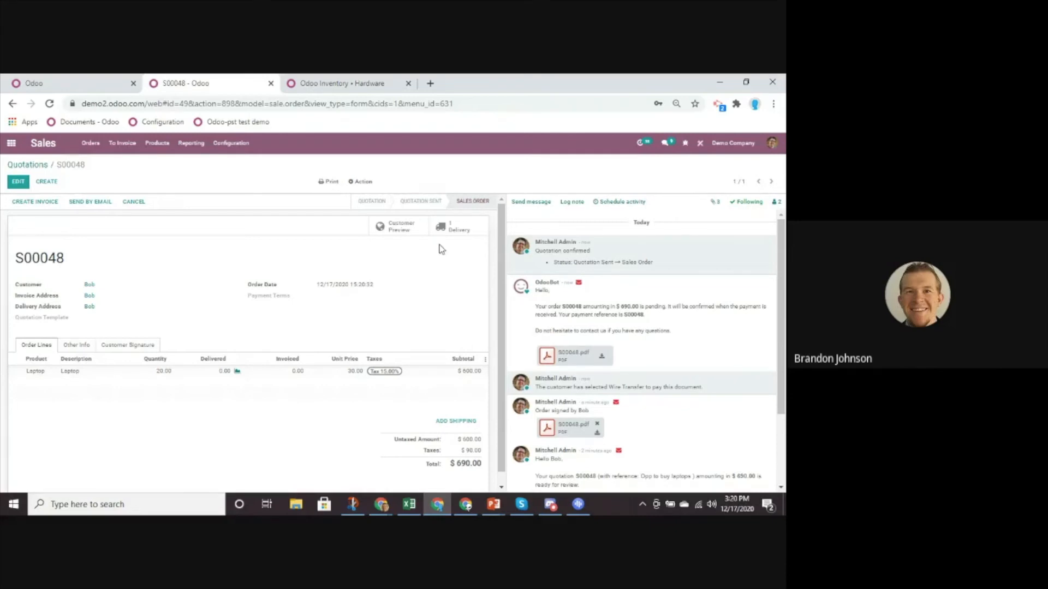
{"action": "left_click", "coordinate": [455, 226]}
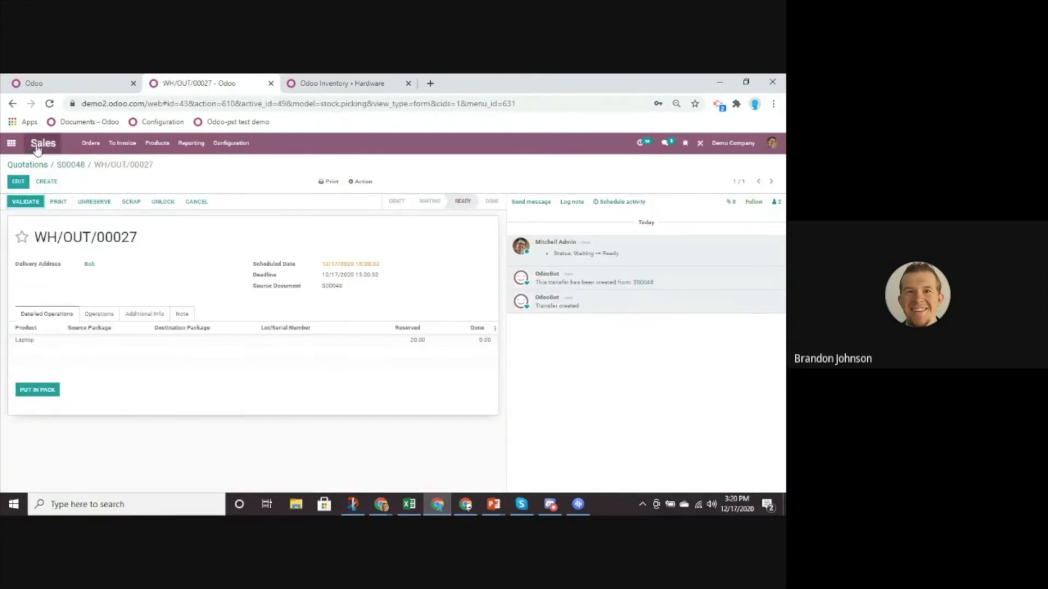
{"action": "left_click_drag", "start_coordinate": [138, 237], "coordinate": [33, 237]}
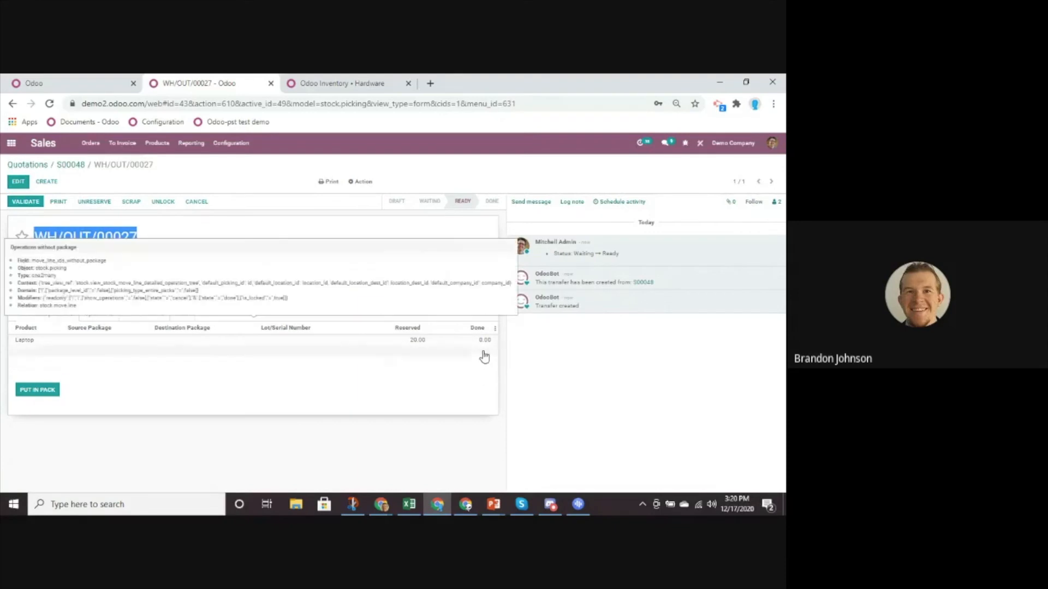
{"action": "left_click", "coordinate": [562, 365]}
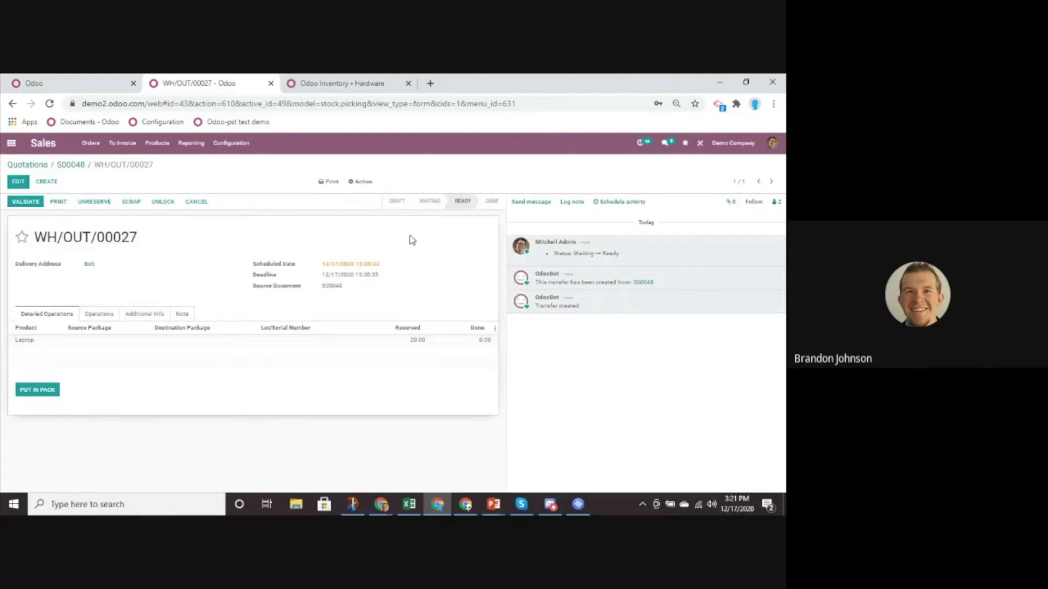
Step: Switch to the Inventory app and open the laptop customer's delivery from the Delivery Orders to process
{"action": "left_click", "coordinate": [11, 143]}
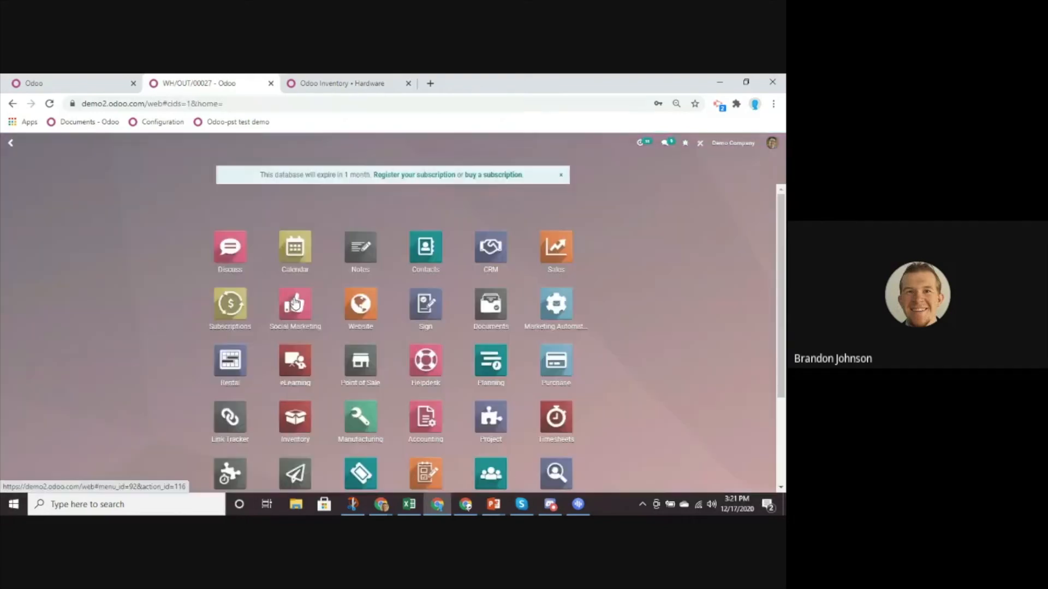
{"action": "left_click", "coordinate": [305, 429]}
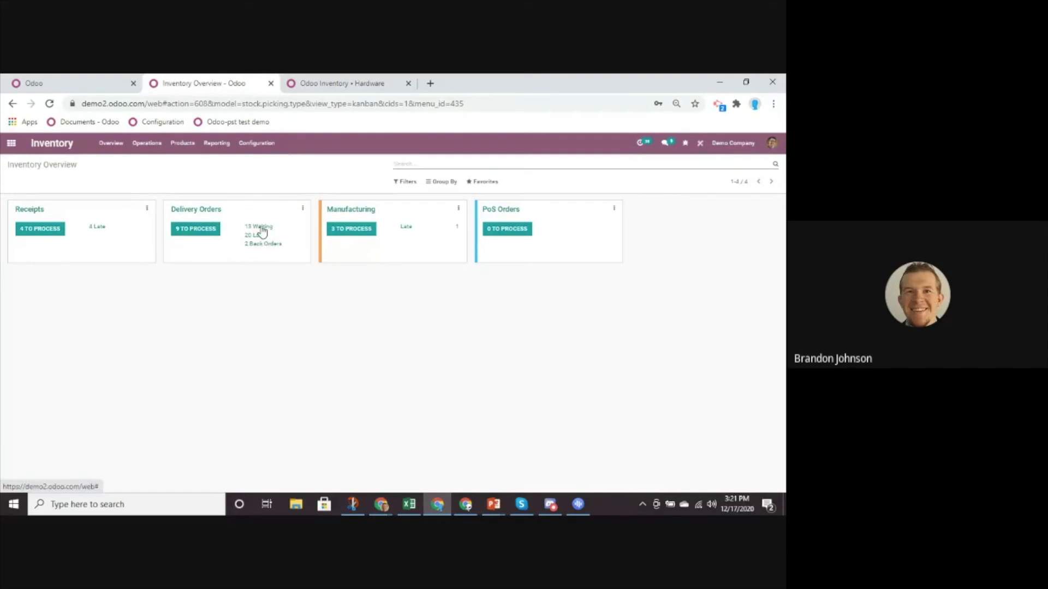
{"action": "left_click", "coordinate": [204, 232]}
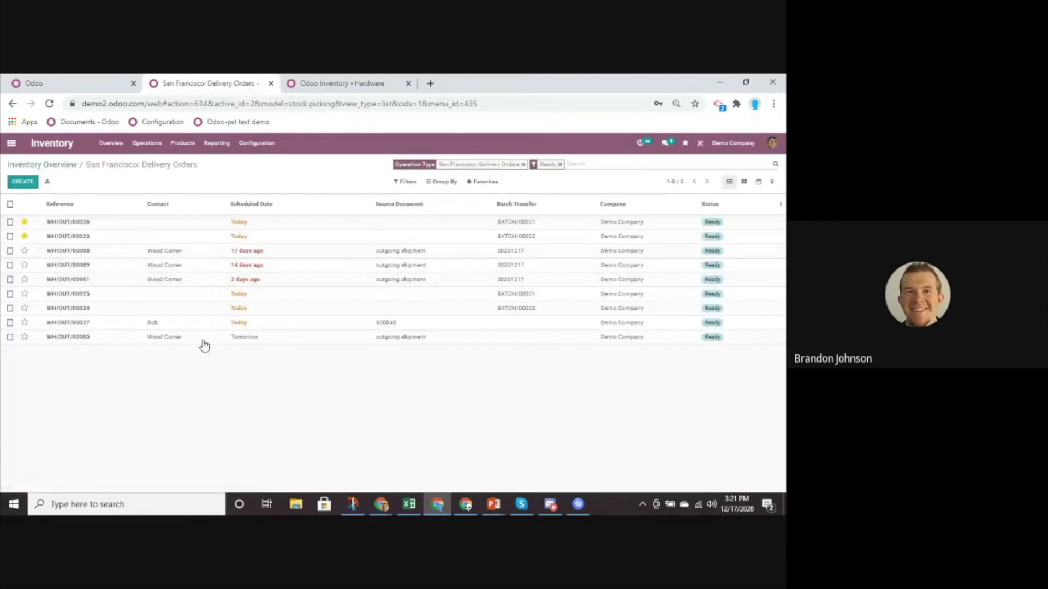
{"action": "left_click", "coordinate": [273, 328]}
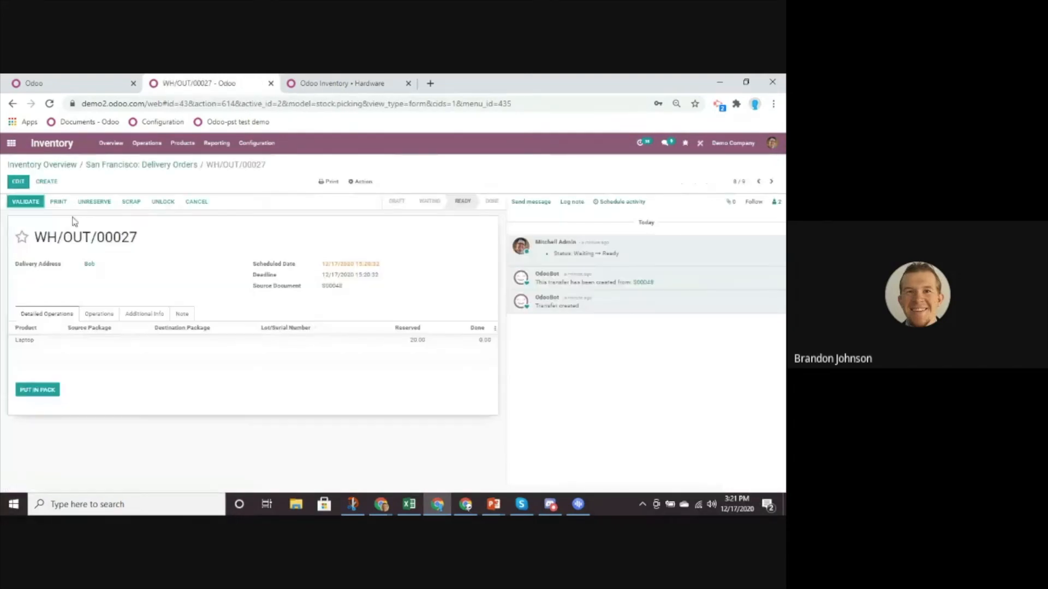
Step: Validate the laptop delivery, applying the immediate transfer of all quantities and confirming the SMS text message
{"action": "left_click", "coordinate": [25, 201]}
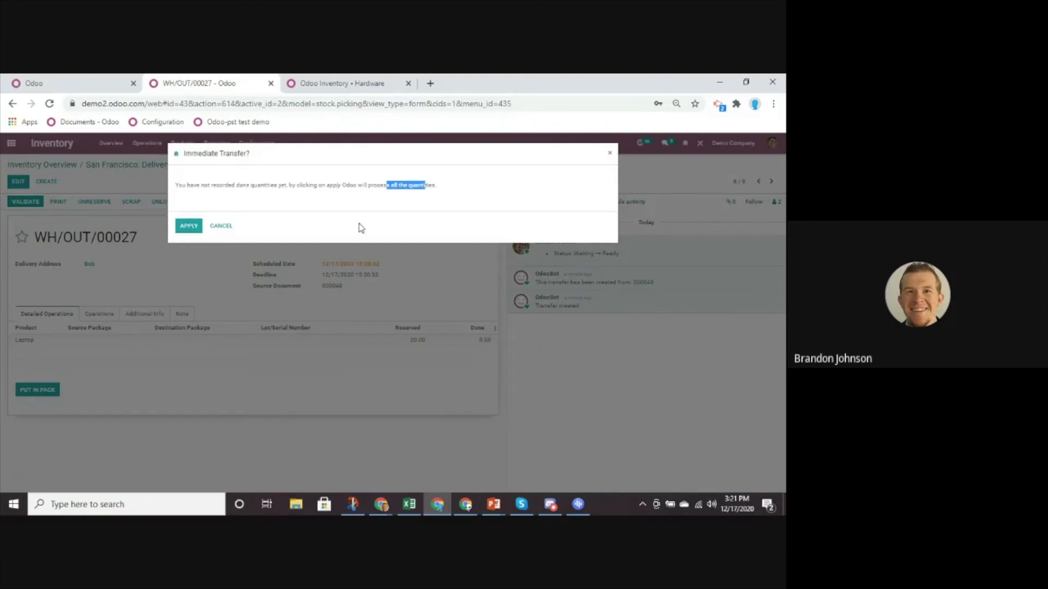
{"action": "left_click", "coordinate": [184, 230]}
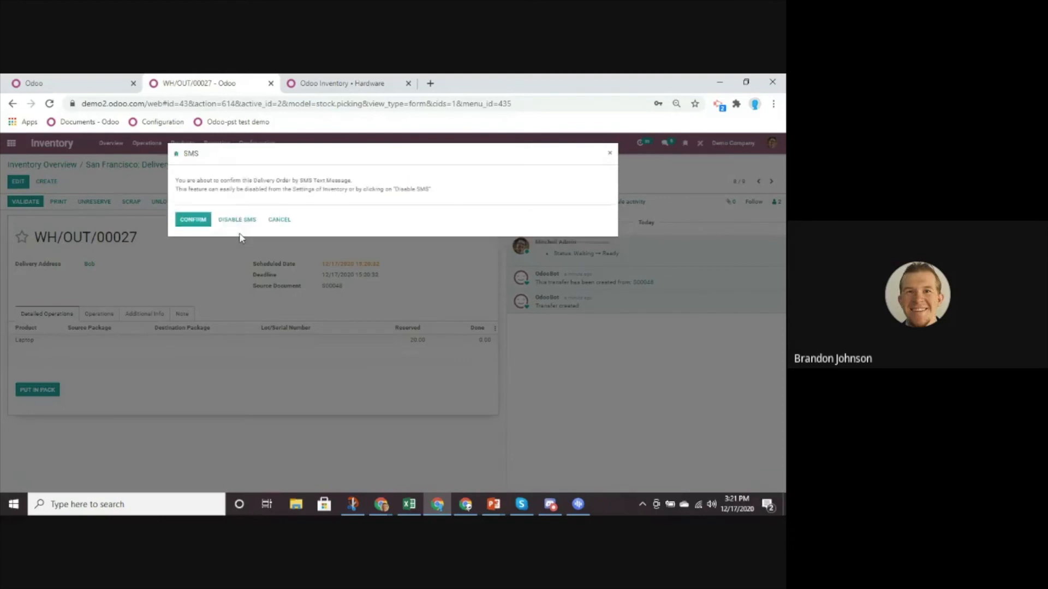
{"action": "left_click_drag", "start_coordinate": [215, 181], "coordinate": [351, 189]}
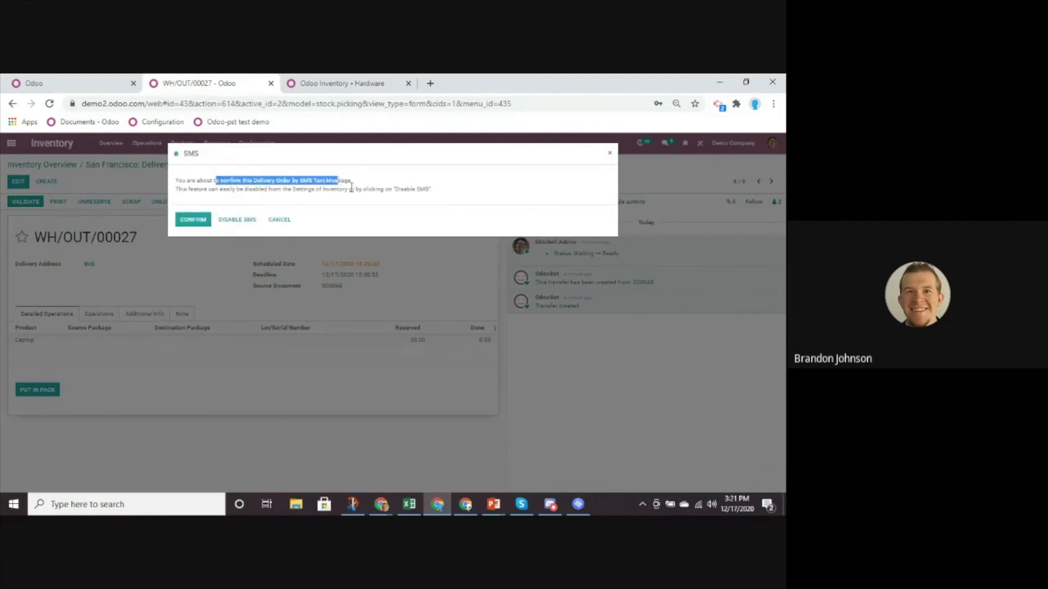
{"action": "left_click", "coordinate": [207, 224]}
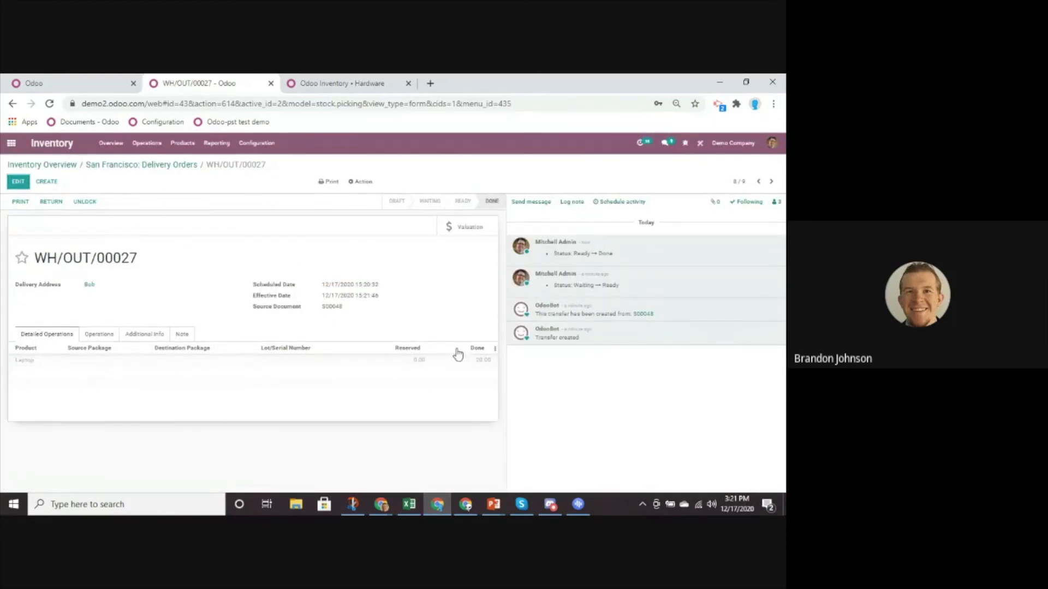
Step: Return to the laptop sales order in the Sales app, then create and view a regular invoice for it
{"action": "left_click", "coordinate": [28, 361]}
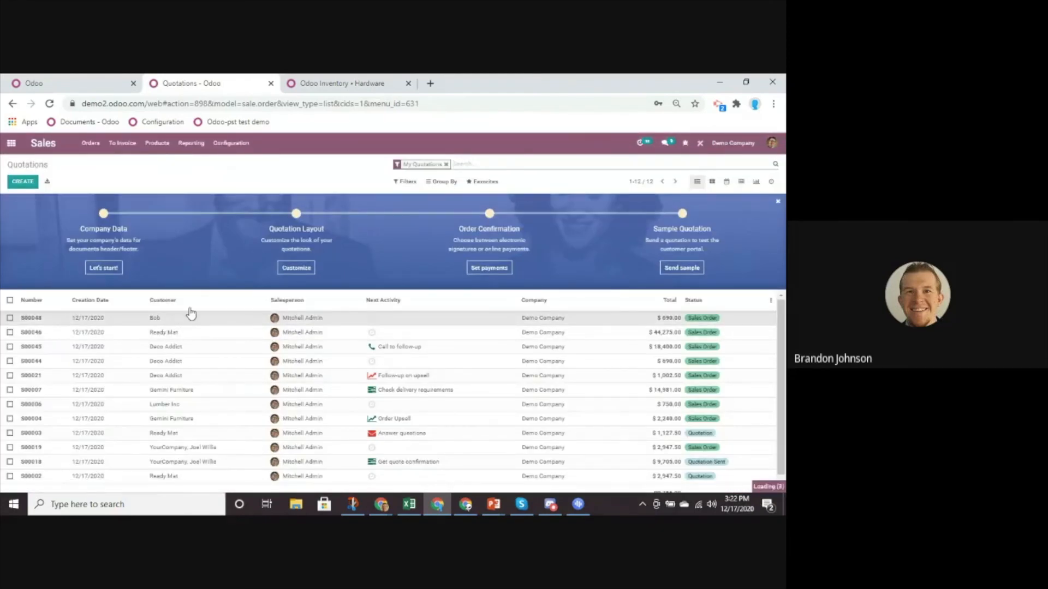
{"action": "left_click", "coordinate": [186, 318]}
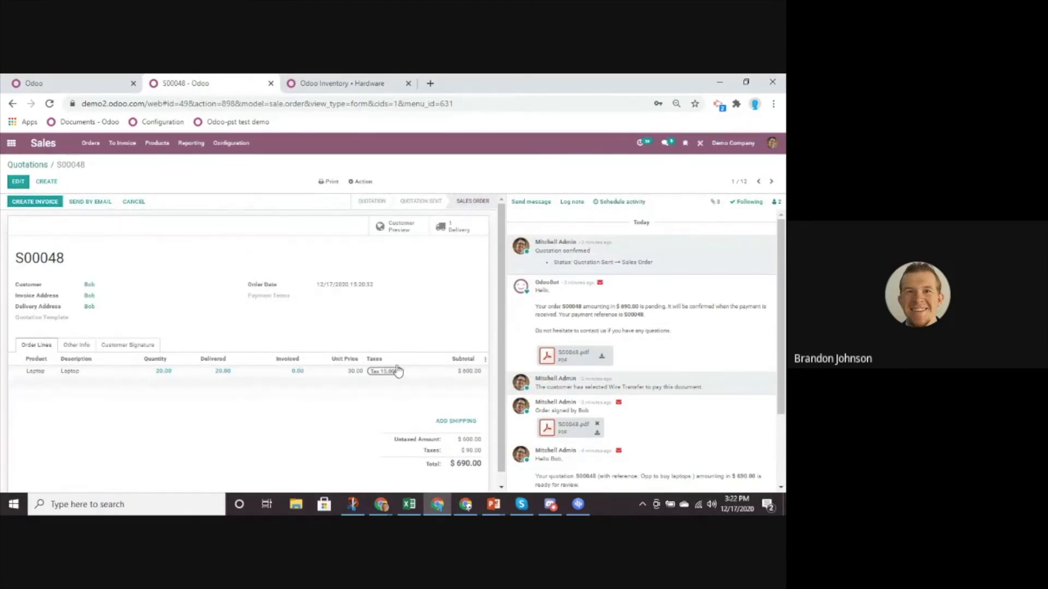
{"action": "left_click", "coordinate": [54, 202]}
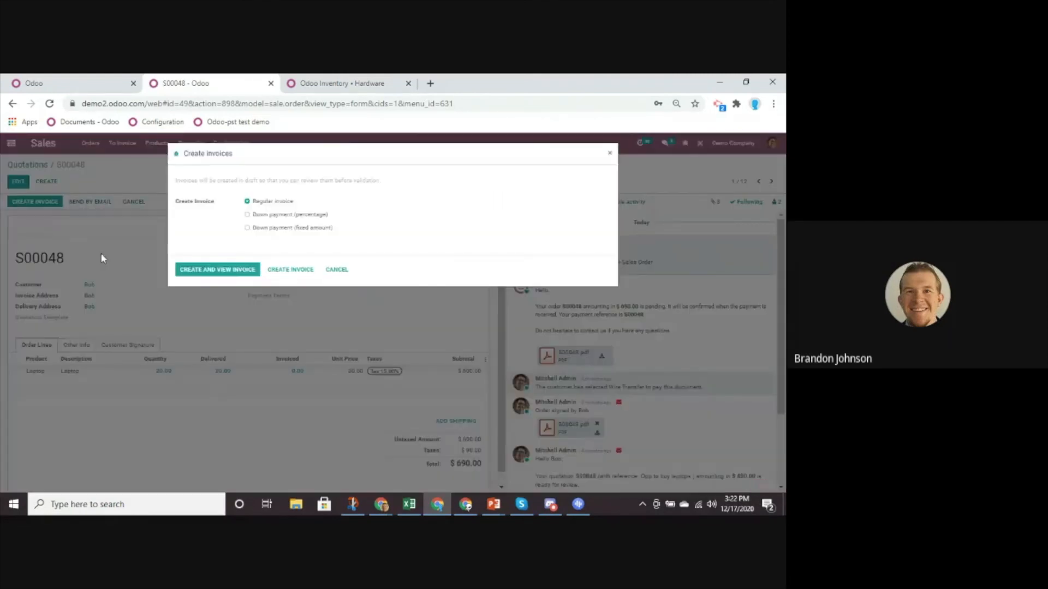
{"action": "left_click", "coordinate": [230, 270]}
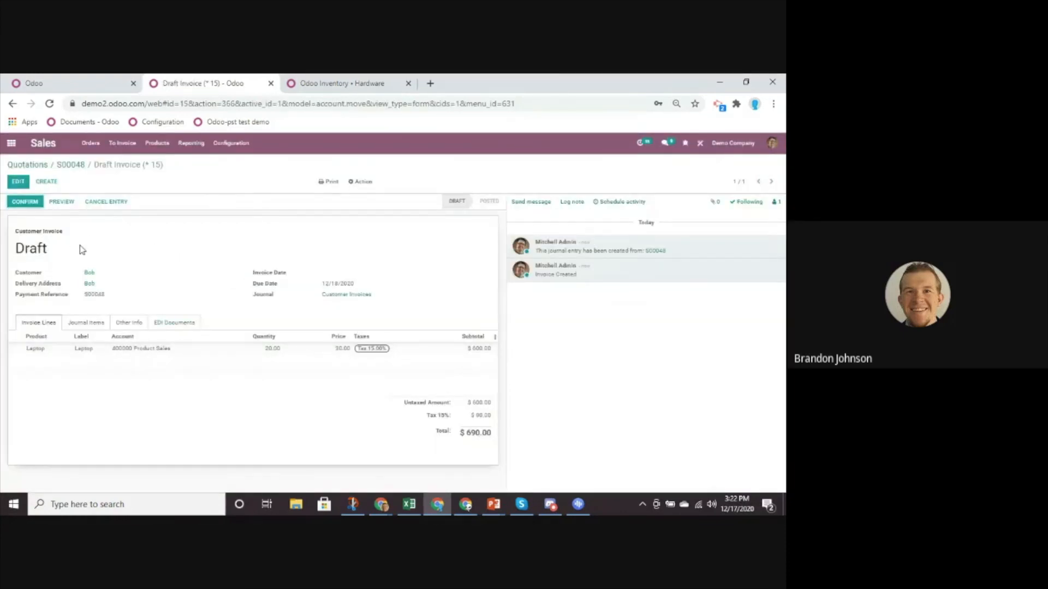
{"action": "left_click_drag", "start_coordinate": [66, 262], "coordinate": [1, 257]}
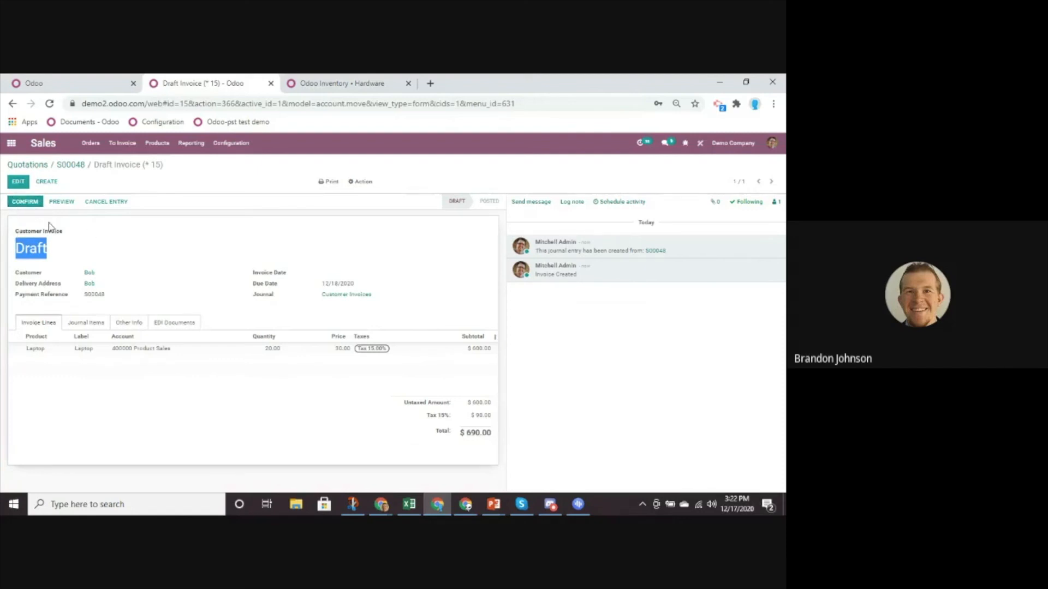
{"action": "left_click_drag", "start_coordinate": [68, 239], "coordinate": [18, 231]}
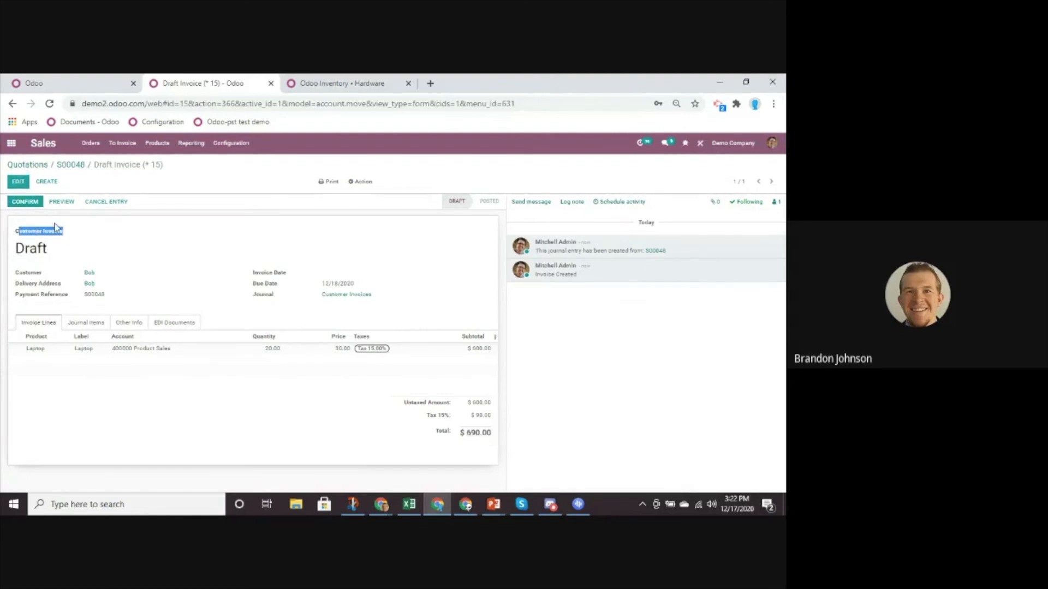
Step: Switch to the Accounting app, open the laptop customer's draft invoice from the invoices to validate, and confirm it
{"action": "left_click", "coordinate": [11, 143]}
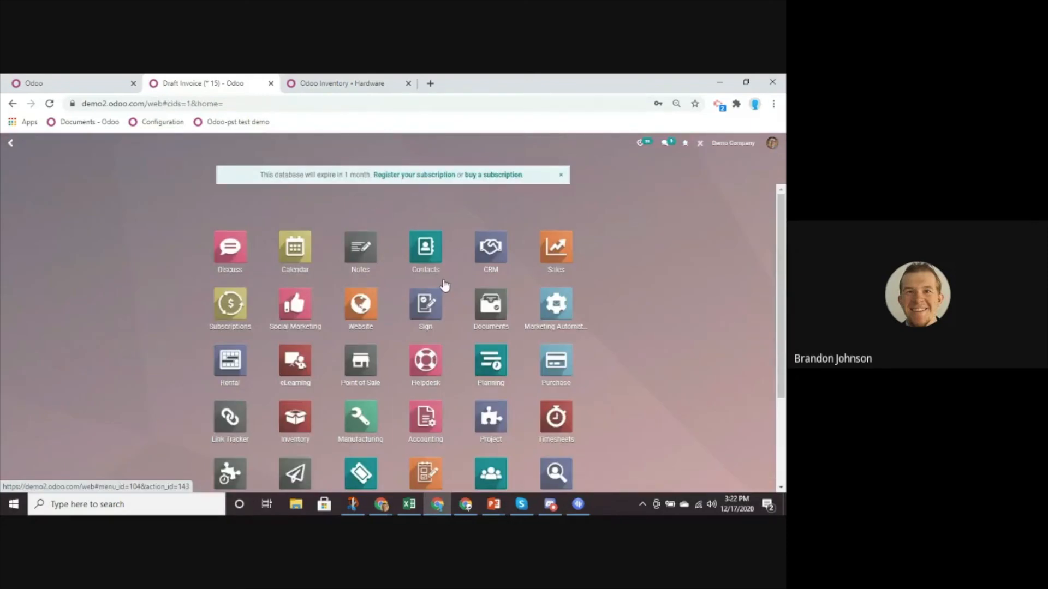
{"action": "left_click", "coordinate": [419, 424]}
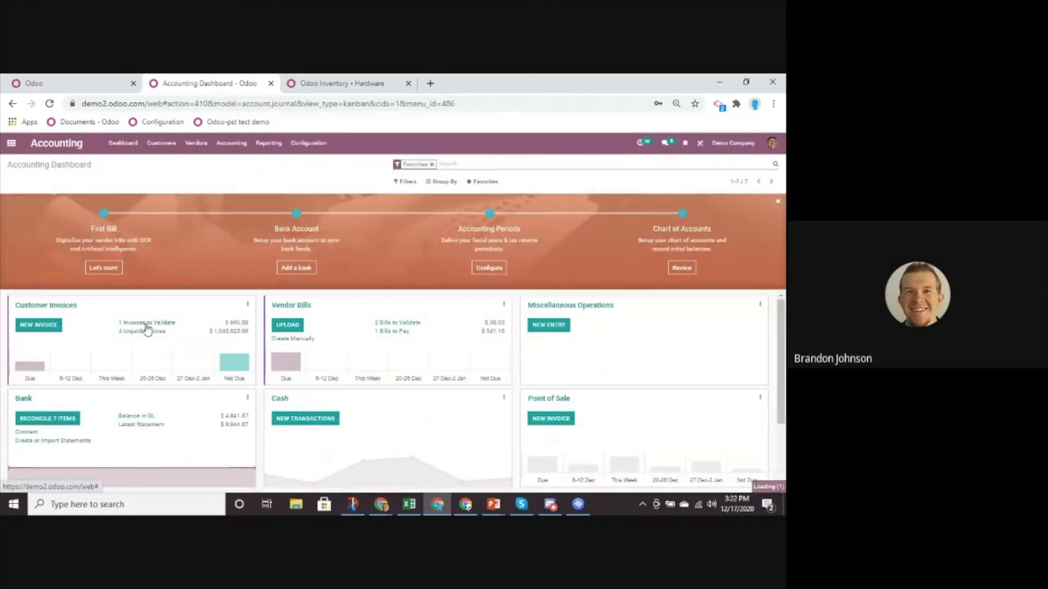
{"action": "left_click", "coordinate": [147, 328]}
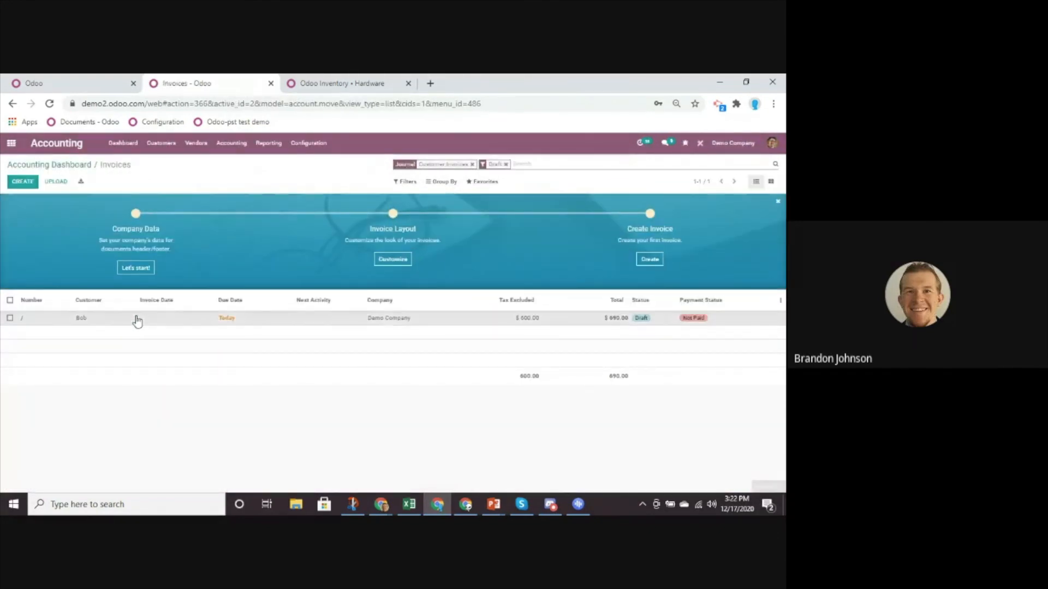
{"action": "left_click", "coordinate": [390, 317]}
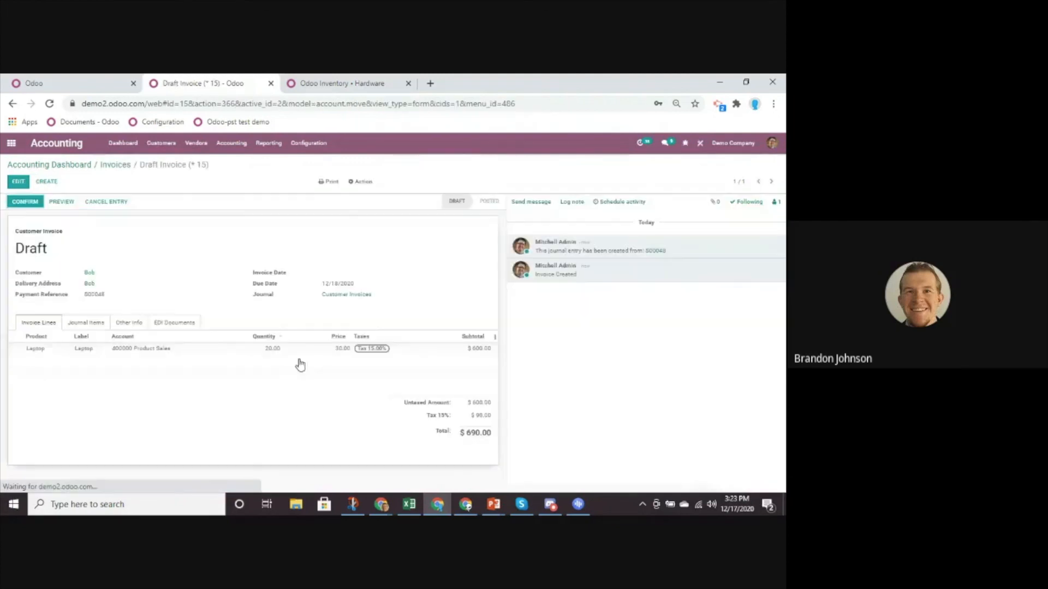
{"action": "left_click", "coordinate": [24, 202]}
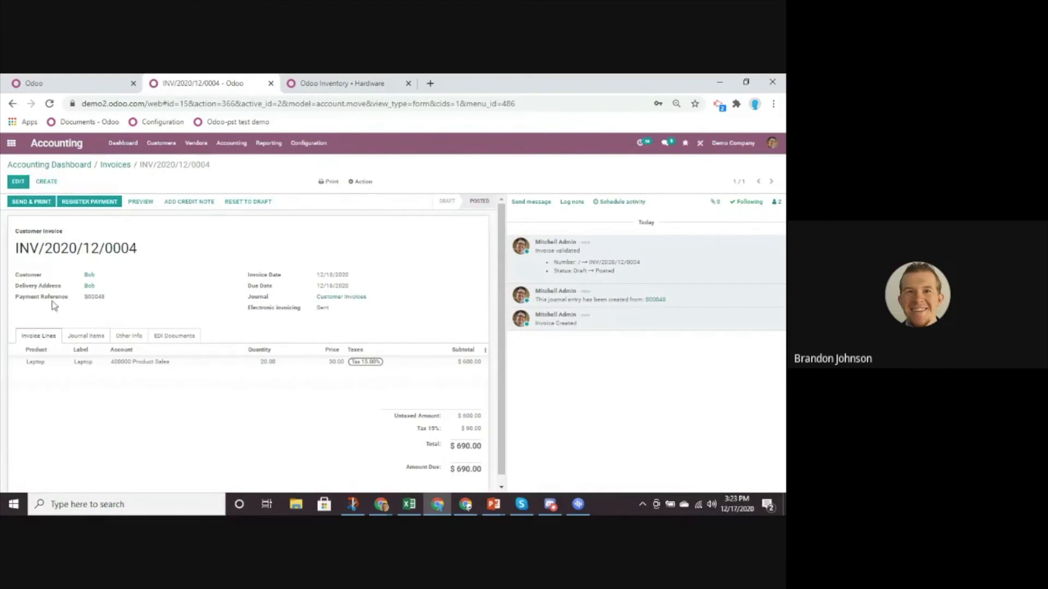
Step: Send and print the posted laptop invoice by email, saving the Light document layout, and review the generated PDF
{"action": "left_click_drag", "start_coordinate": [85, 297], "coordinate": [102, 297]}
{"action": "left_click", "coordinate": [87, 295]}
{"action": "left_click", "coordinate": [262, 228]}
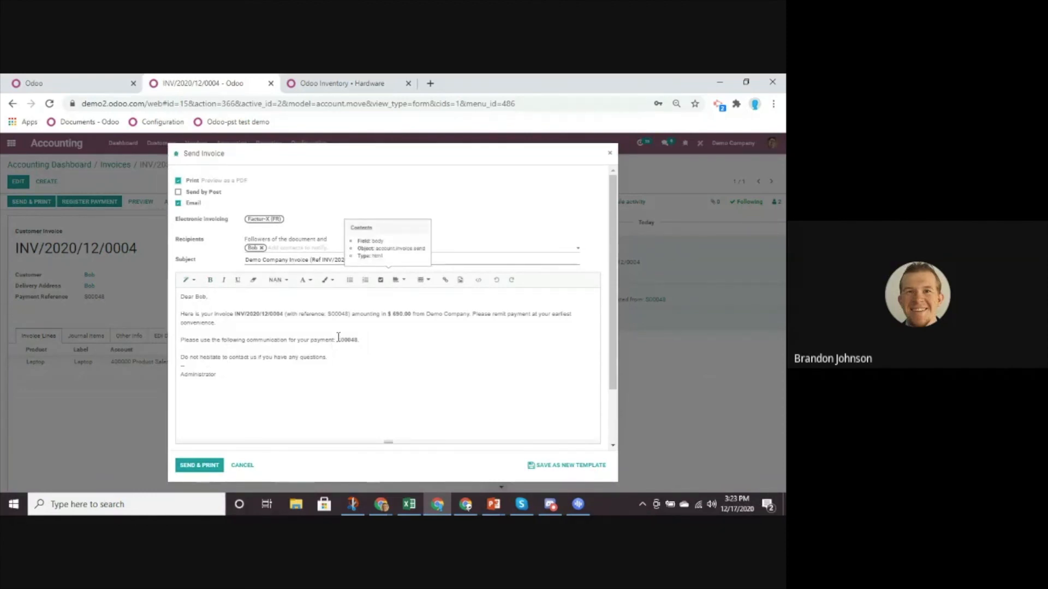
{"action": "left_click", "coordinate": [192, 464]}
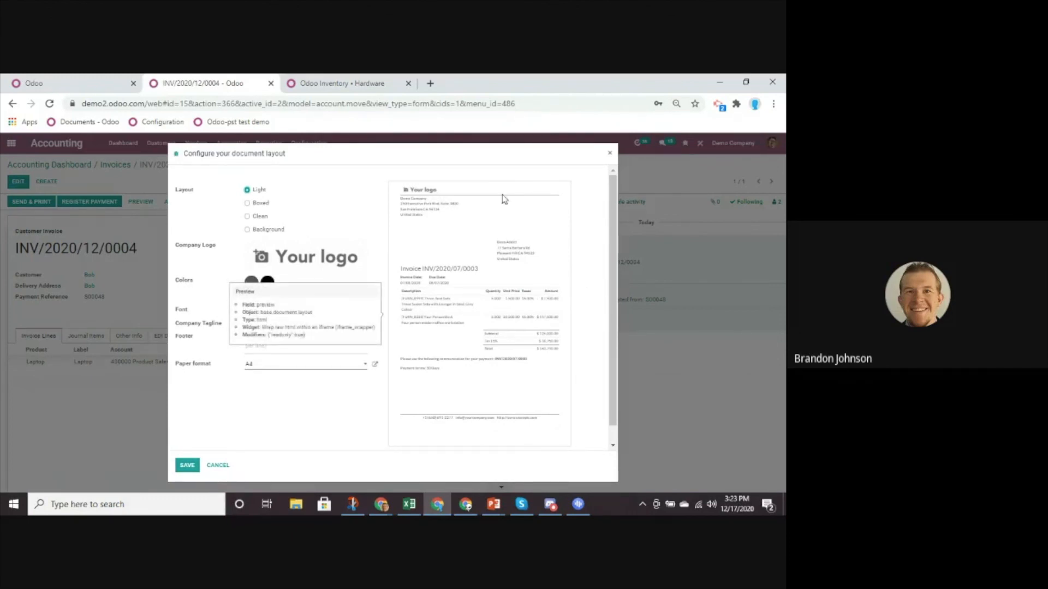
{"action": "left_click", "coordinate": [187, 467]}
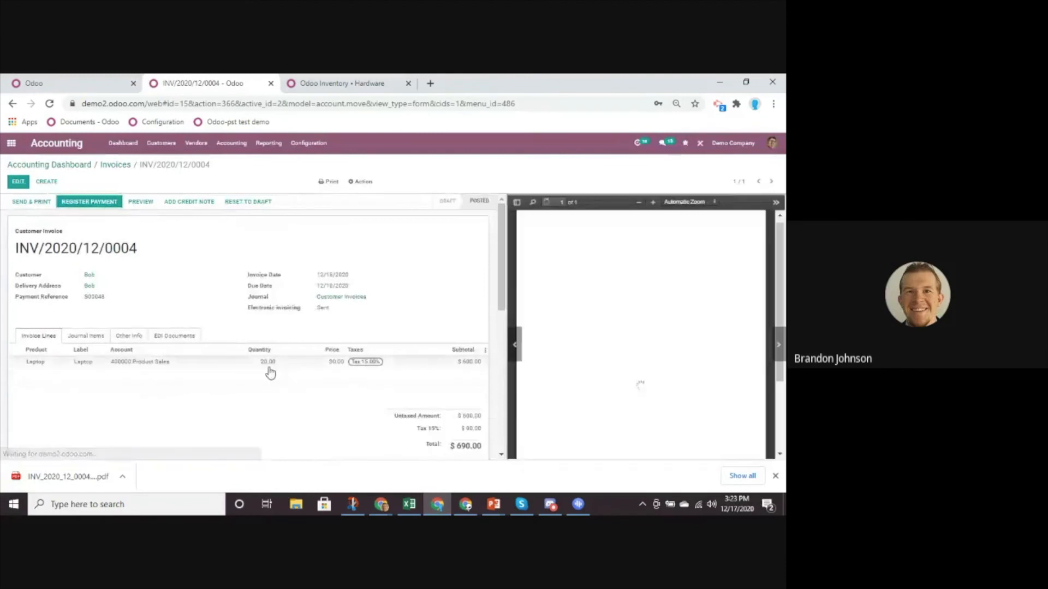
{"action": "scroll", "coordinate": [163, 363], "scroll_direction": "down", "scroll_amount": 5}
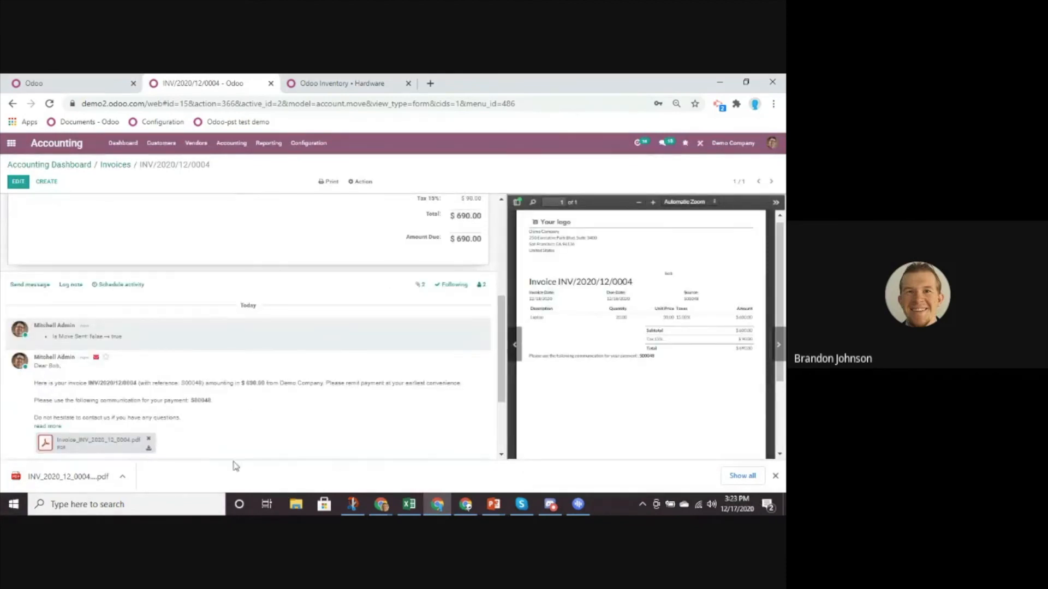
{"action": "scroll", "coordinate": [400, 350], "scroll_direction": "up", "scroll_amount": 3}
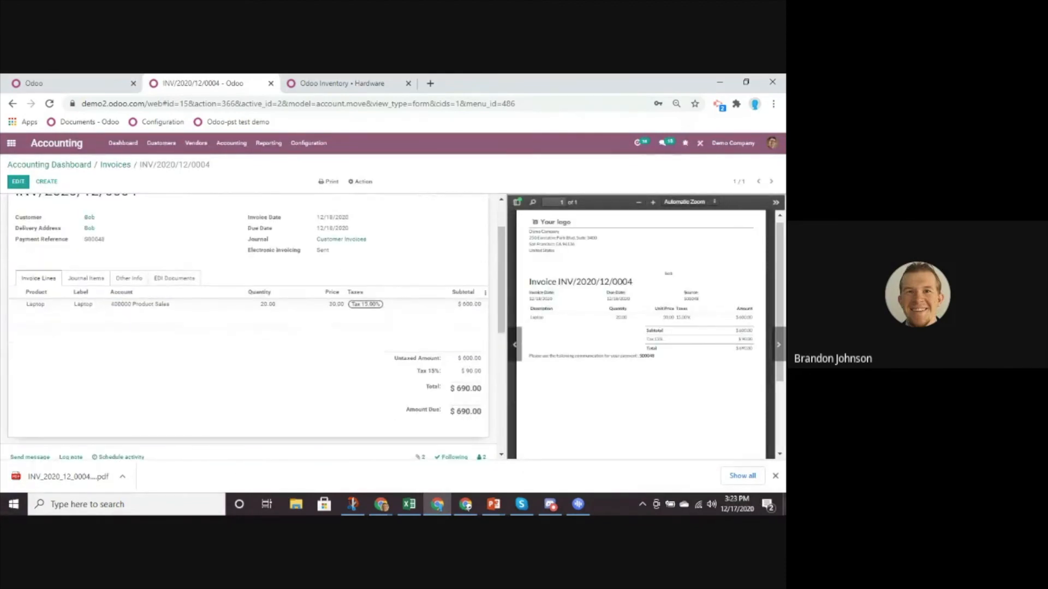
{"action": "left_click", "coordinate": [775, 476]}
{"action": "scroll", "coordinate": [169, 313], "scroll_direction": "up", "scroll_amount": 2}
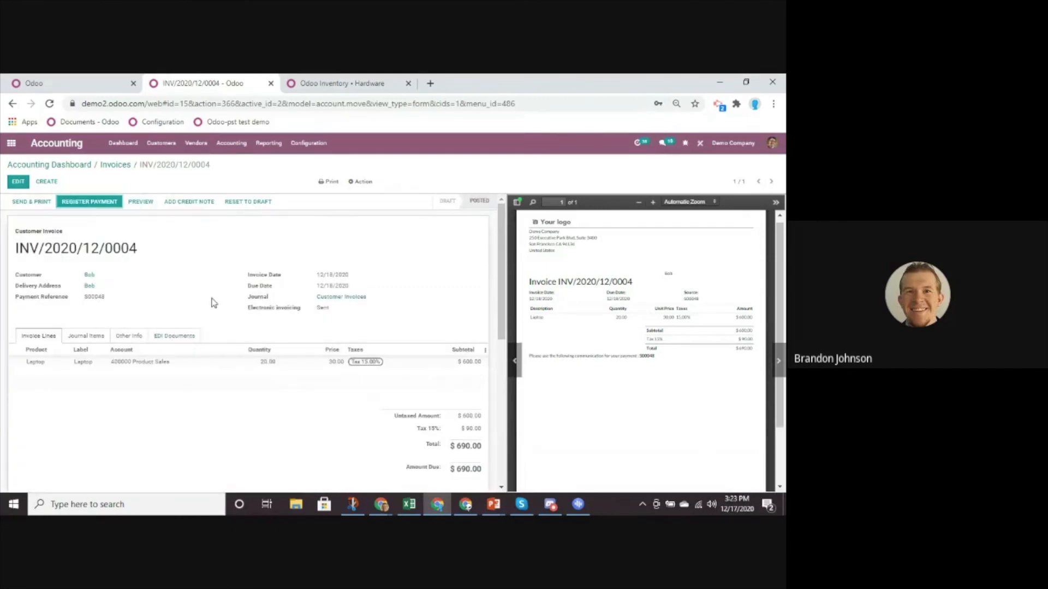
Step: Register the laptop invoice's payment using the Bank journal
{"action": "left_click", "coordinate": [106, 203]}
{"action": "left_click", "coordinate": [303, 190]}
{"action": "left_click", "coordinate": [312, 236]}
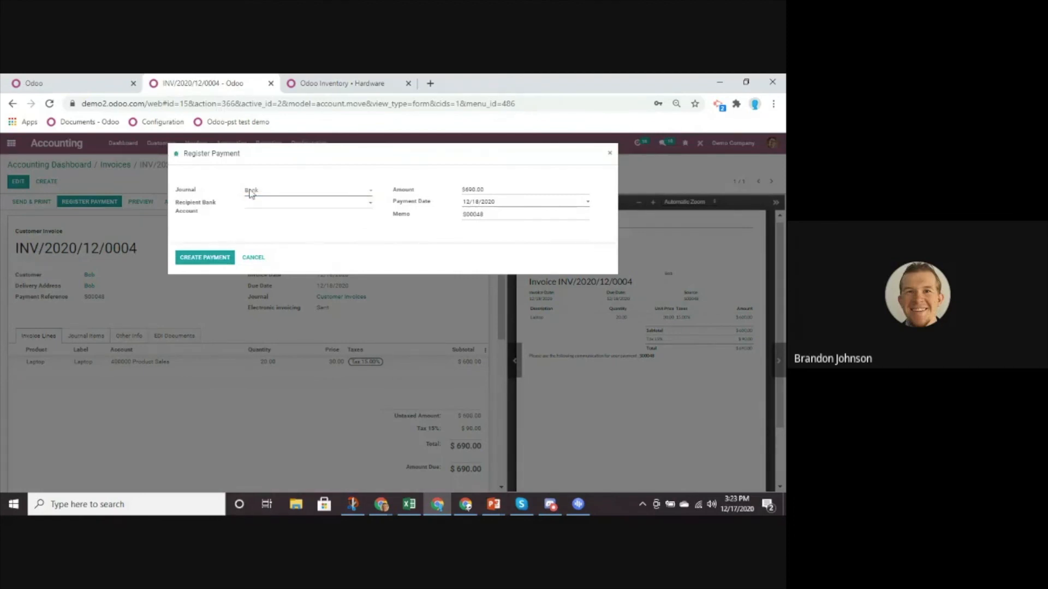
{"action": "left_click", "coordinate": [198, 261]}
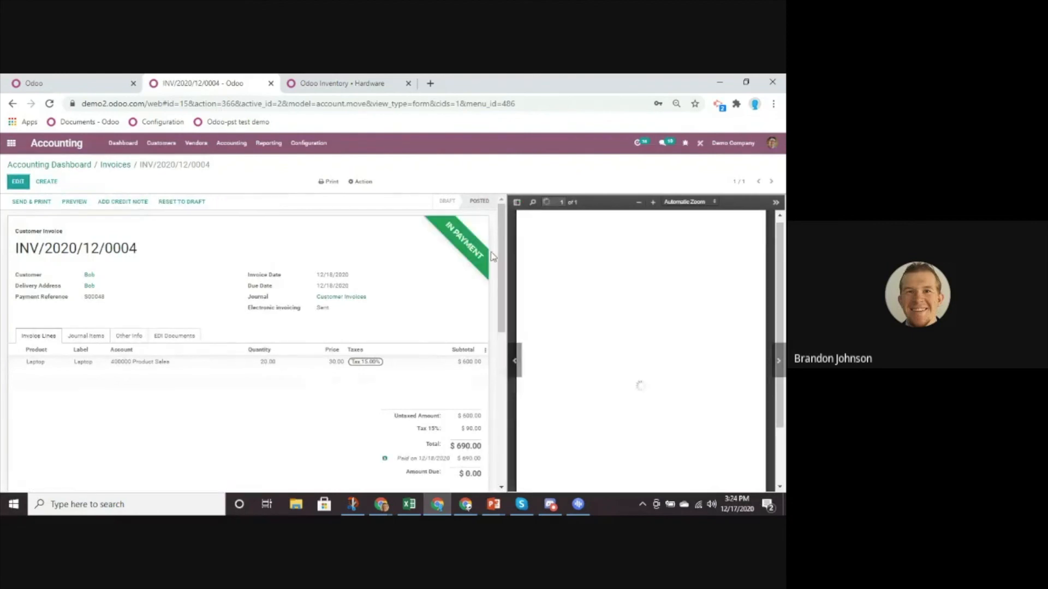
Step: Return to the laptop sales order in the Sales app and examine its message log for the invoice payment entry
{"action": "left_click", "coordinate": [11, 143]}
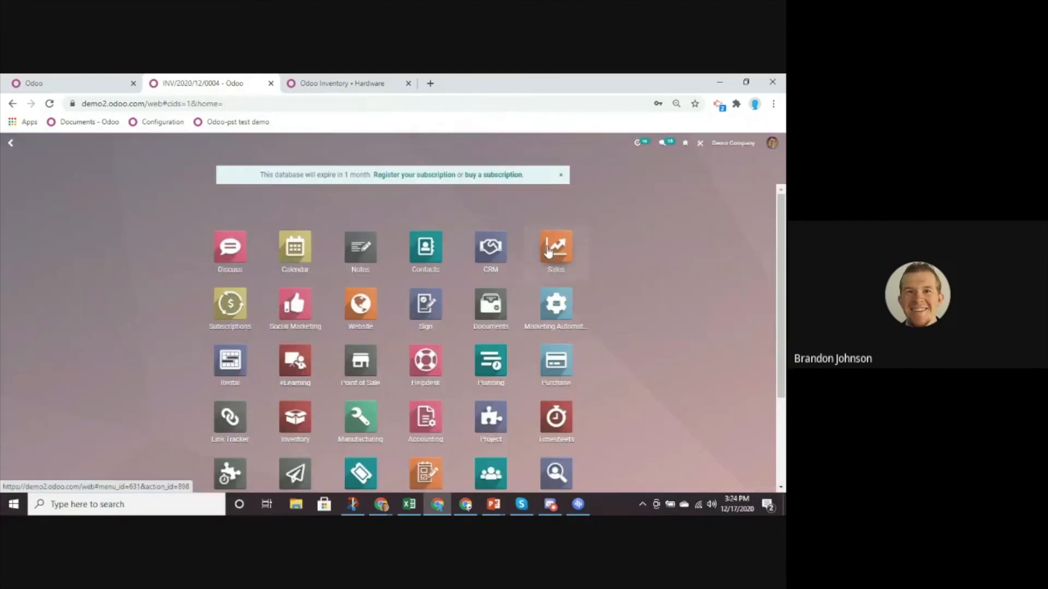
{"action": "left_click", "coordinate": [547, 252]}
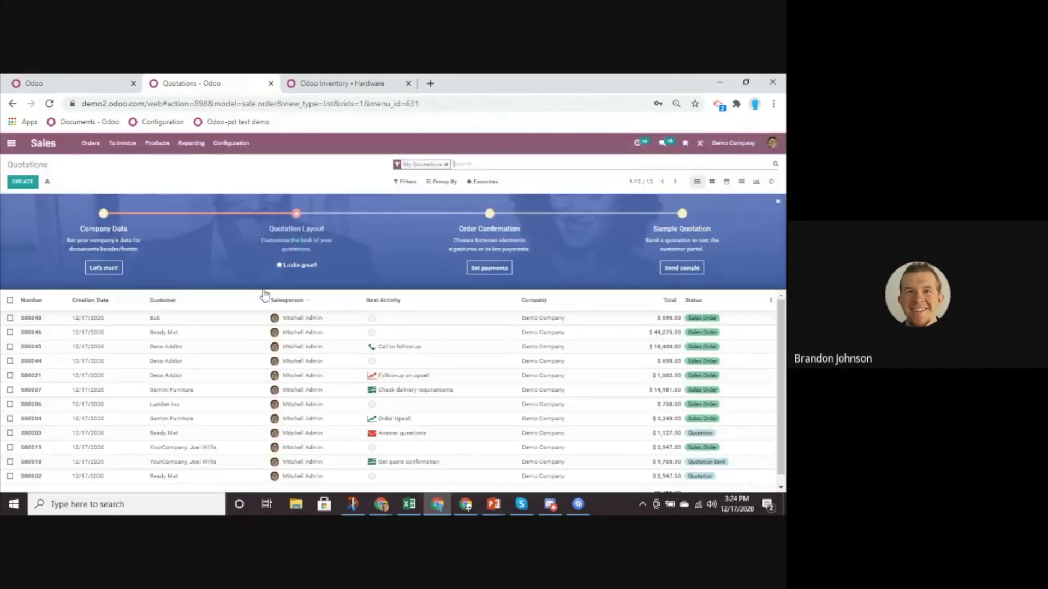
{"action": "left_click", "coordinate": [254, 320]}
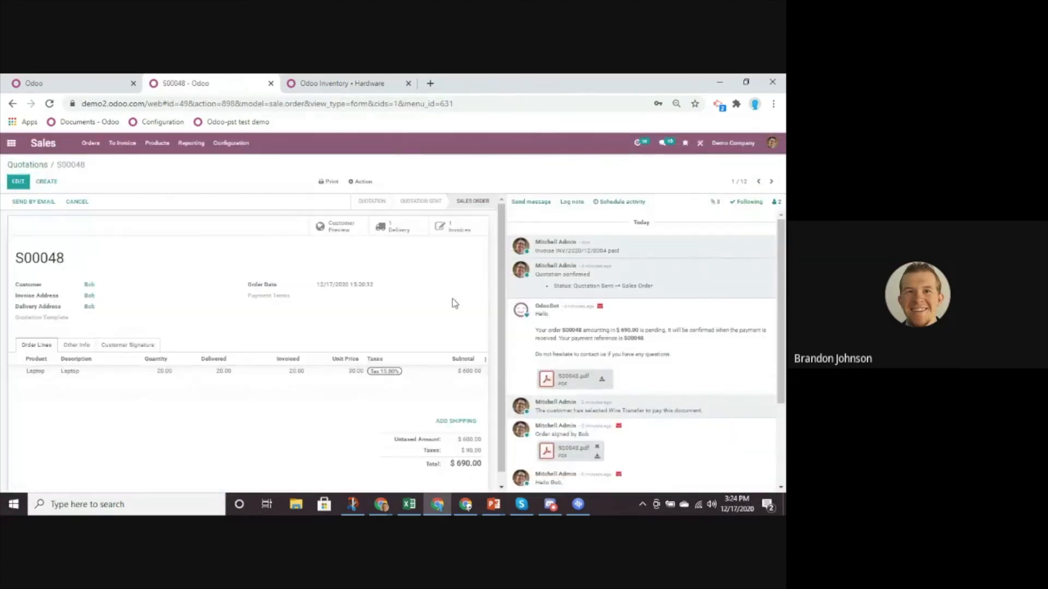
{"action": "left_click_drag", "start_coordinate": [536, 254], "coordinate": [624, 253]}
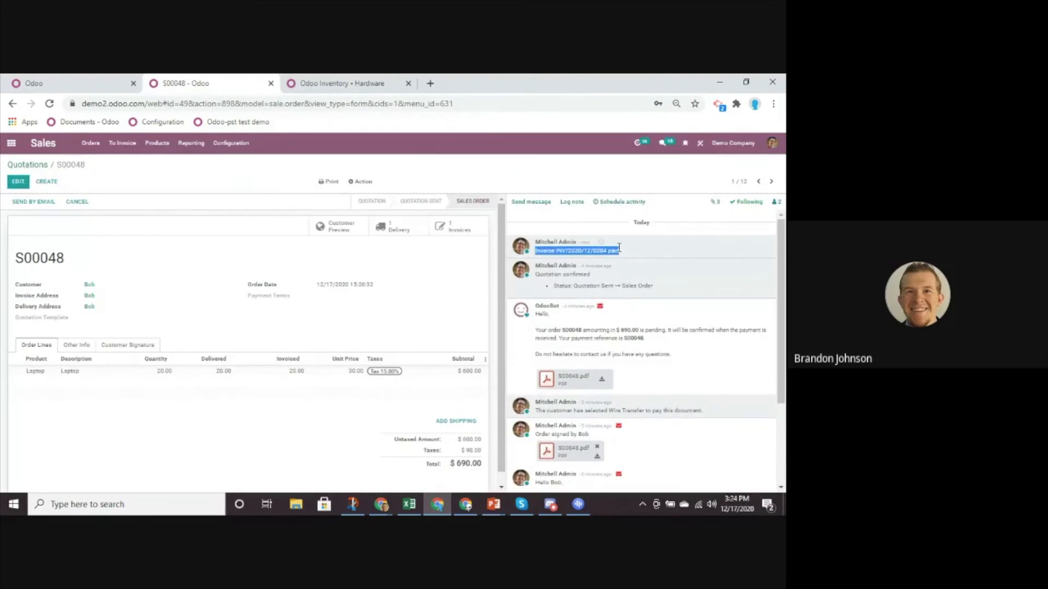
{"action": "left_click_drag", "start_coordinate": [65, 258], "coordinate": [4, 262]}
{"action": "left_click_drag", "start_coordinate": [561, 253], "coordinate": [603, 254]}
Step: Open the Profit and Loss report in Accounting and examine the laptop invoice's entry in the Product Sales general ledger
{"action": "left_click", "coordinate": [11, 143]}
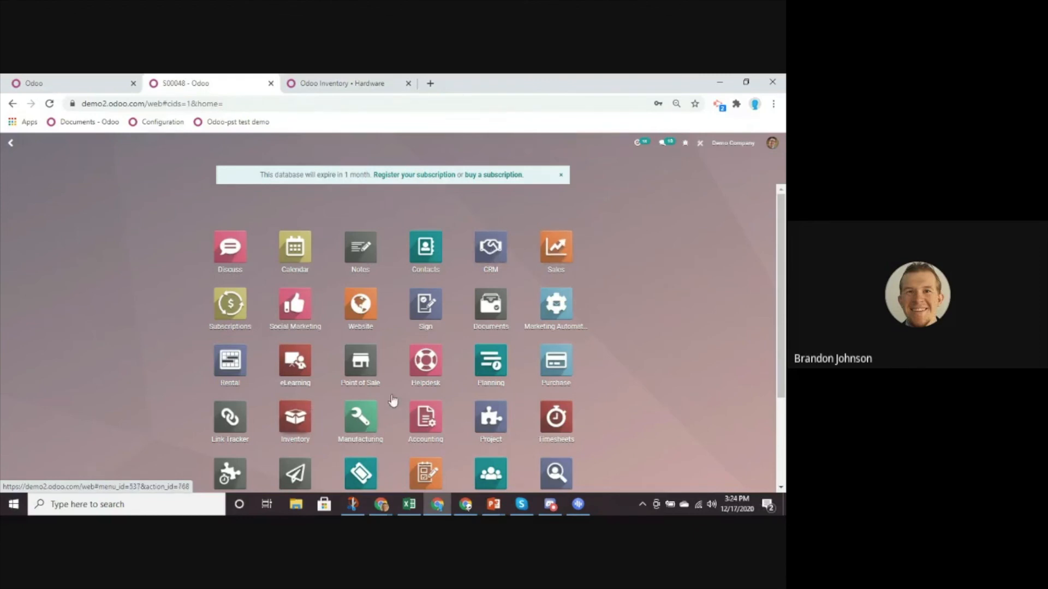
{"action": "left_click", "coordinate": [428, 417]}
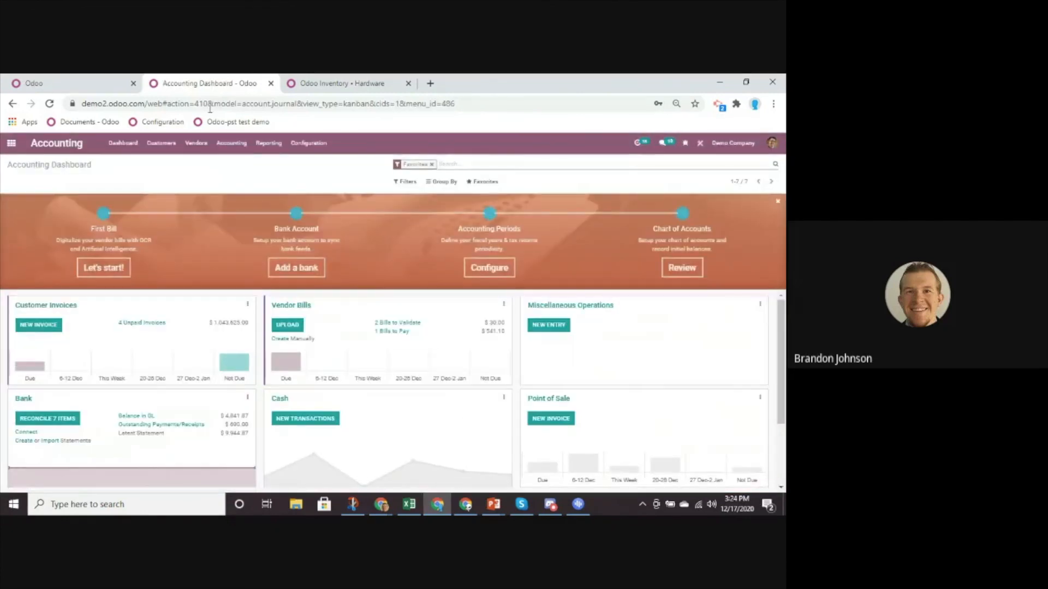
{"action": "left_click", "coordinate": [268, 143]}
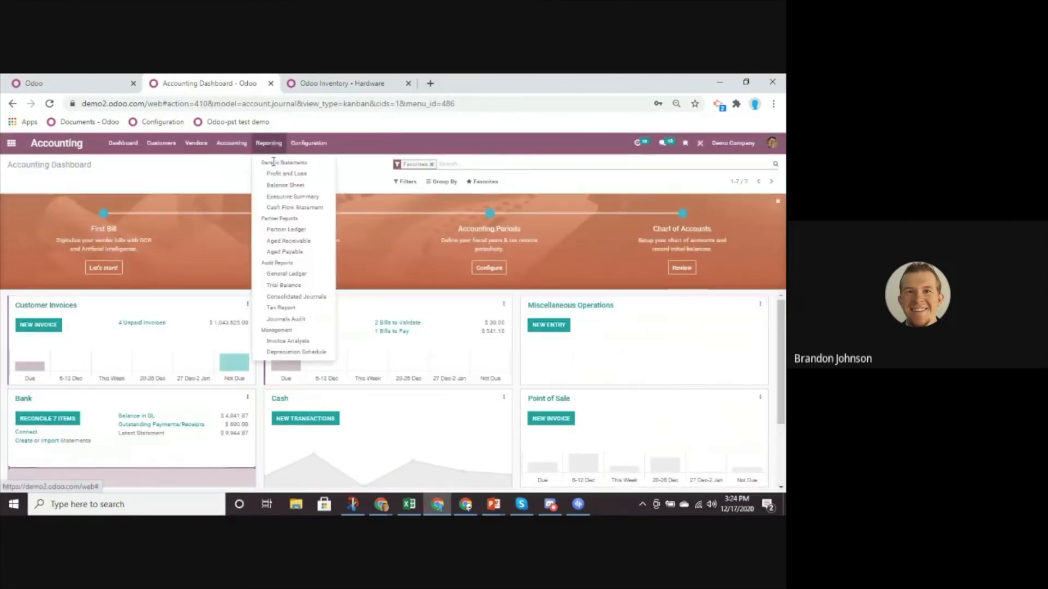
{"action": "left_click", "coordinate": [276, 180]}
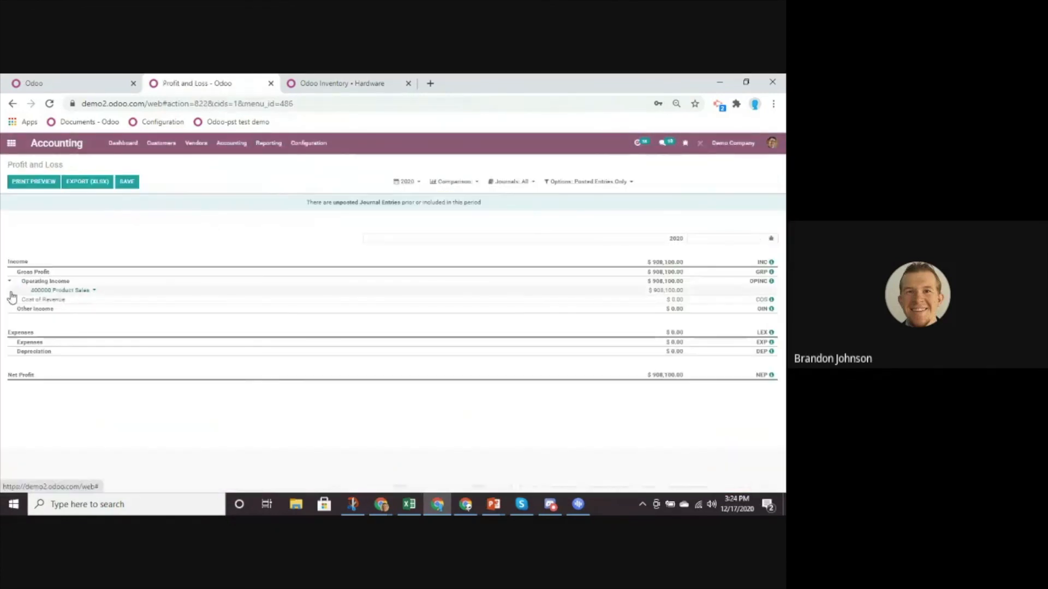
{"action": "left_click", "coordinate": [31, 293]}
{"action": "left_click", "coordinate": [38, 304]}
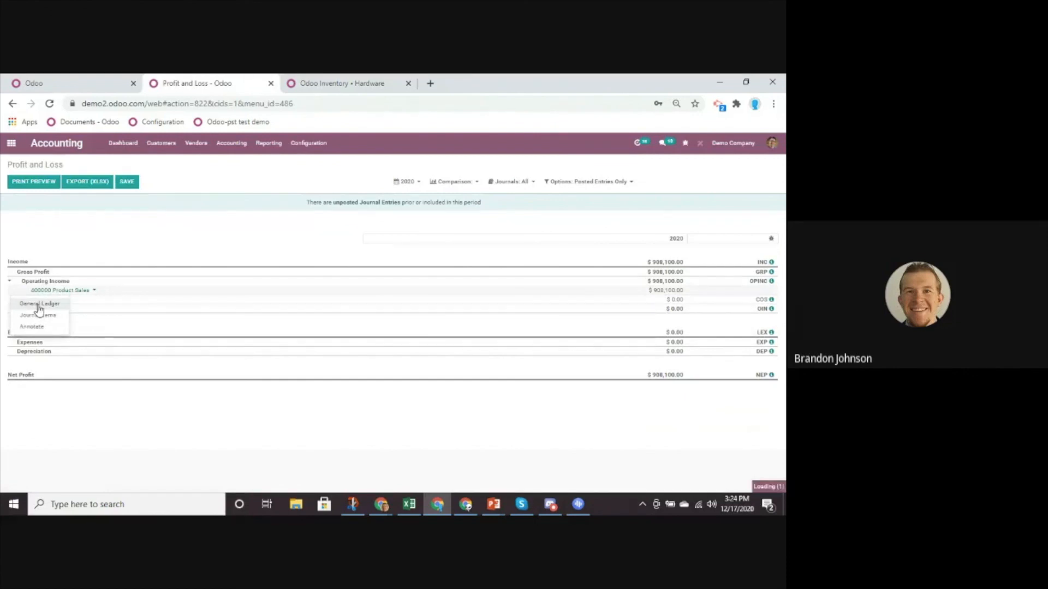
{"action": "left_click_drag", "start_coordinate": [166, 407], "coordinate": [244, 411]}
{"action": "left_click_drag", "start_coordinate": [686, 404], "coordinate": [715, 408]}
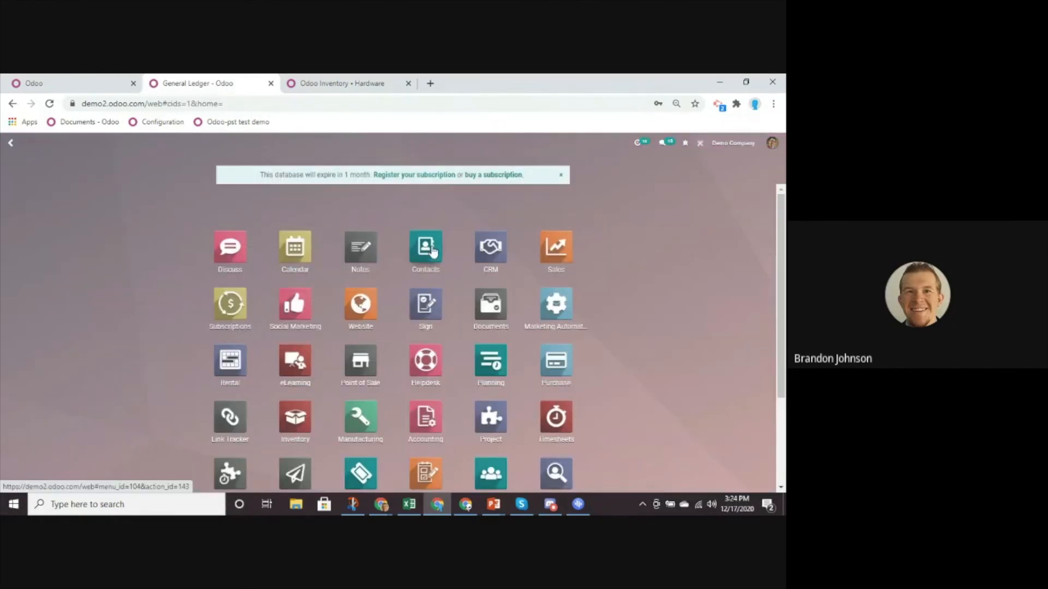
Step: Find the laptop customer in the Contacts app and open the linked "Opp to buy laptops" opportunity to examine its stage
{"action": "left_click", "coordinate": [427, 250]}
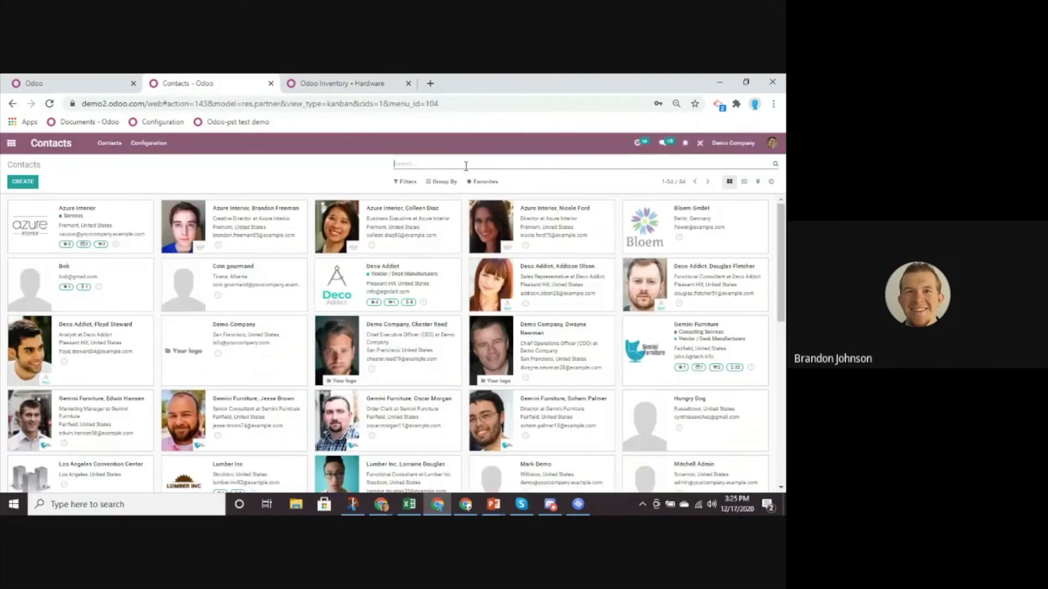
{"action": "type", "text": "bob"}
{"action": "key", "text": "Return"}
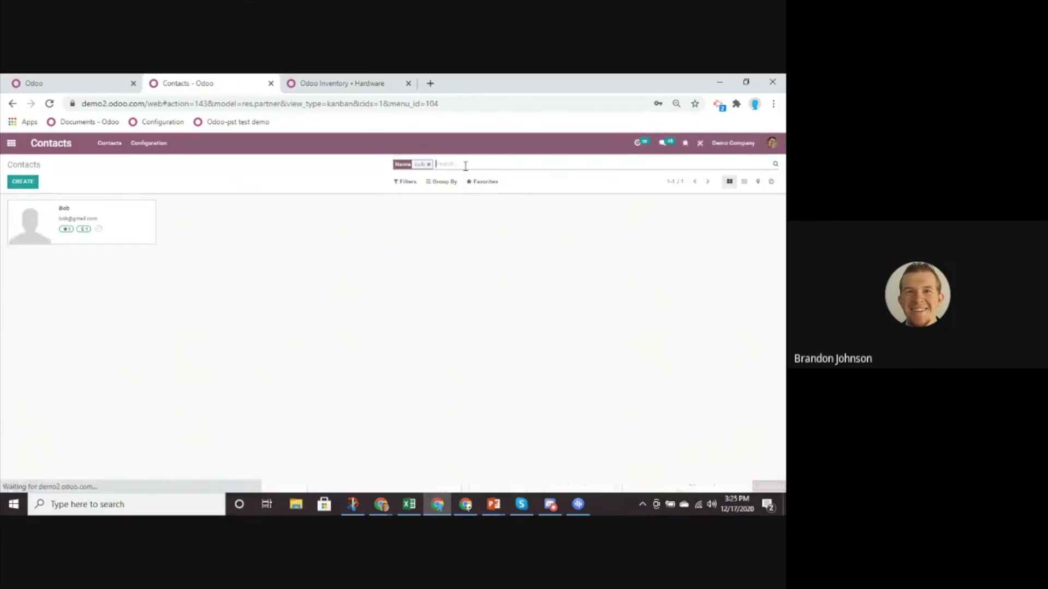
{"action": "left_click", "coordinate": [117, 212]}
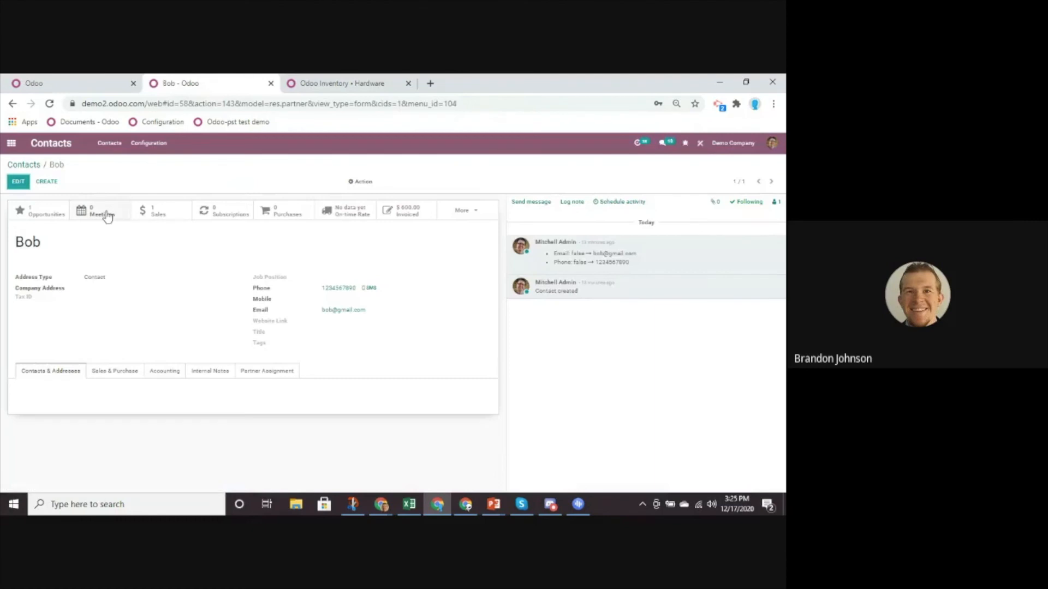
{"action": "left_click", "coordinate": [52, 212]}
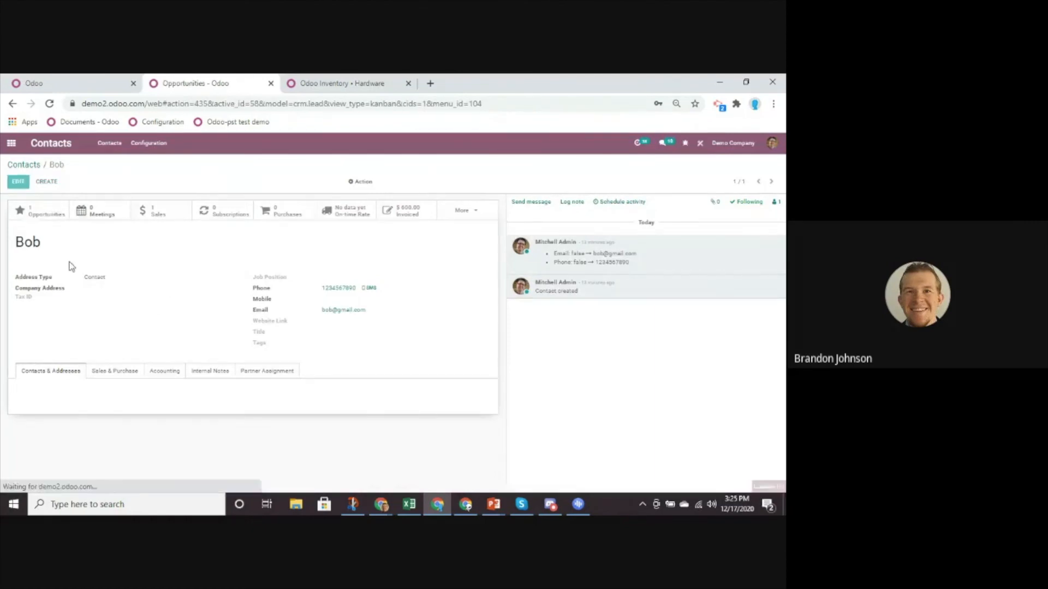
{"action": "left_click_drag", "start_coordinate": [335, 248], "coordinate": [437, 284]}
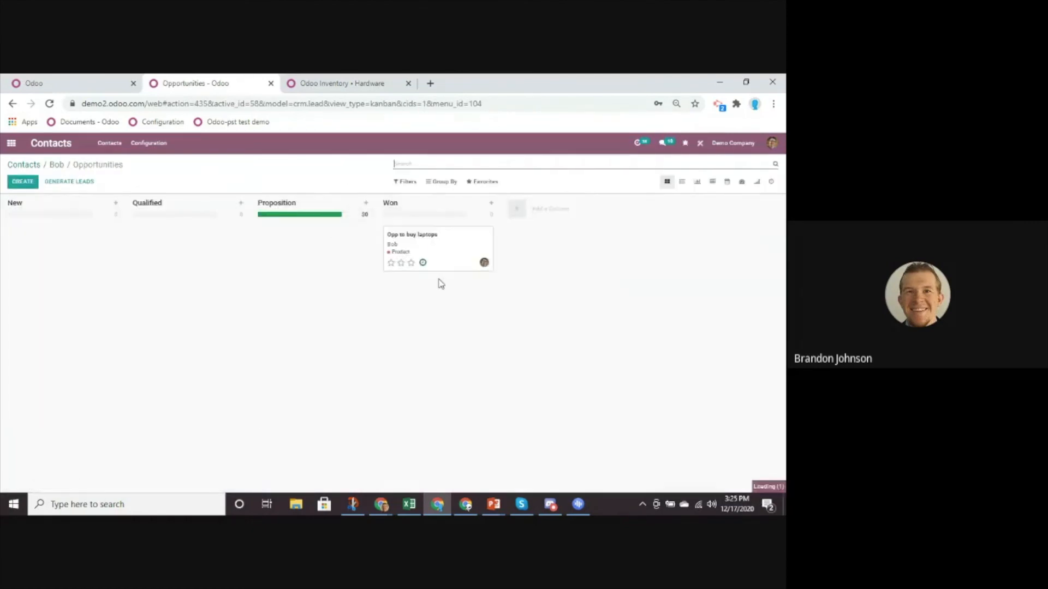
{"action": "left_click", "coordinate": [452, 253]}
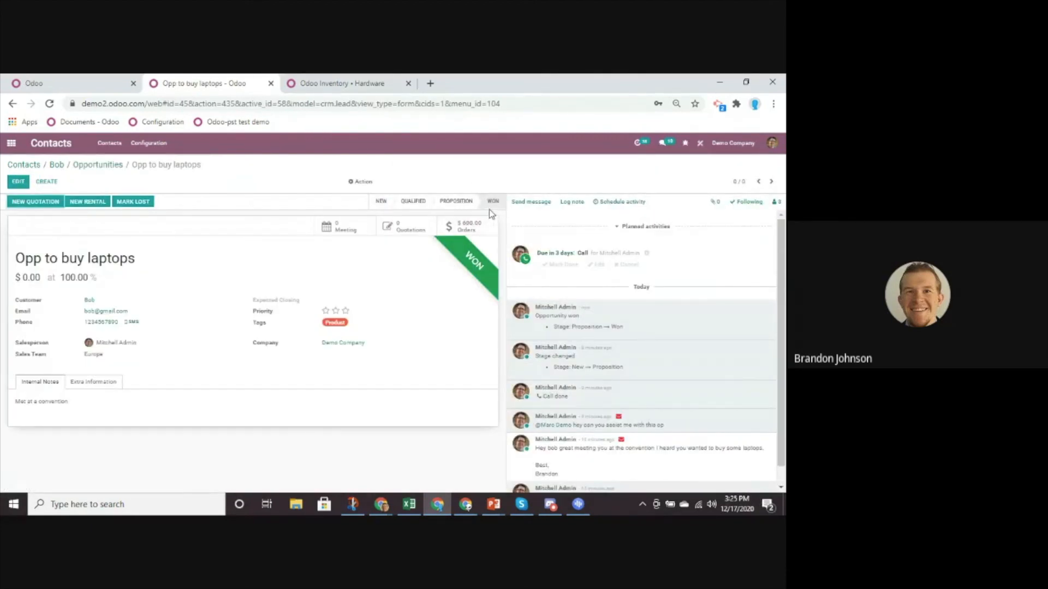
Step: Return to the customer's contact and examine the linked sales orders and all linked invoices, ending at the apps overview
{"action": "left_click", "coordinate": [55, 165]}
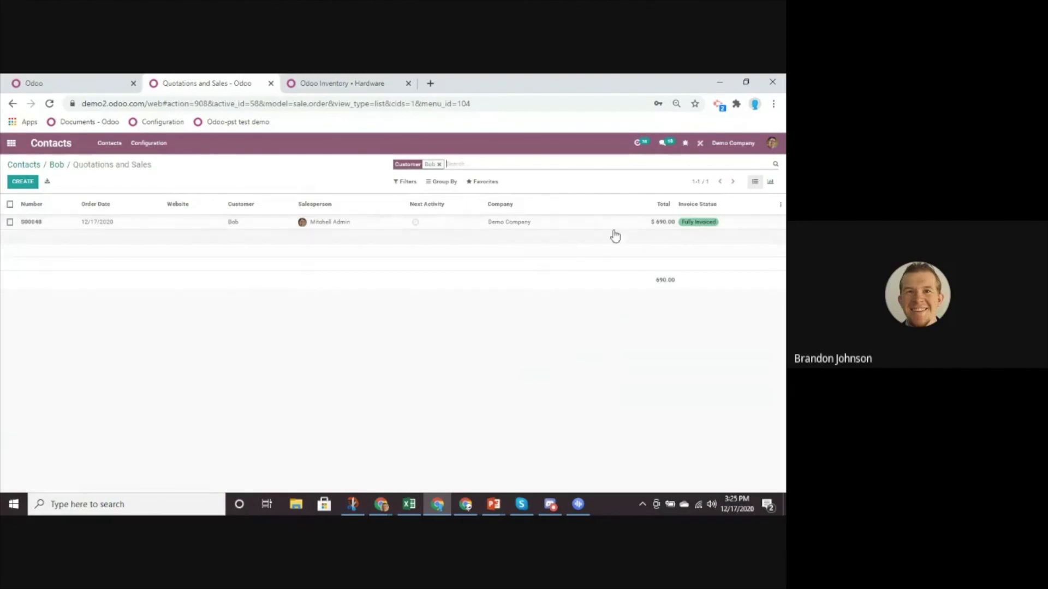
{"action": "left_click", "coordinate": [56, 165]}
{"action": "left_click", "coordinate": [477, 212]}
{"action": "left_click", "coordinate": [419, 214]}
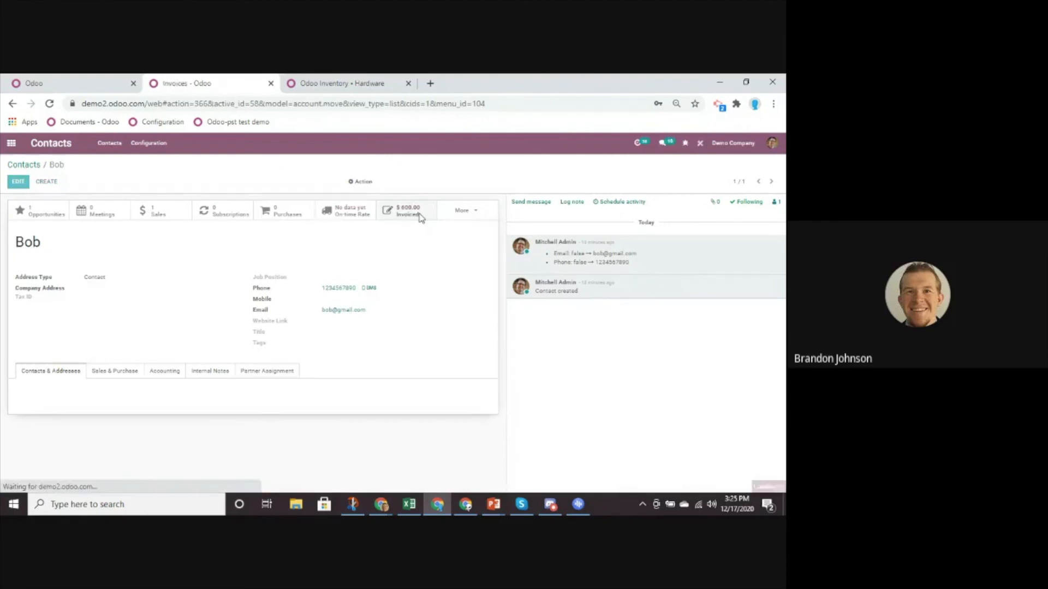
{"action": "left_click", "coordinate": [430, 164]}
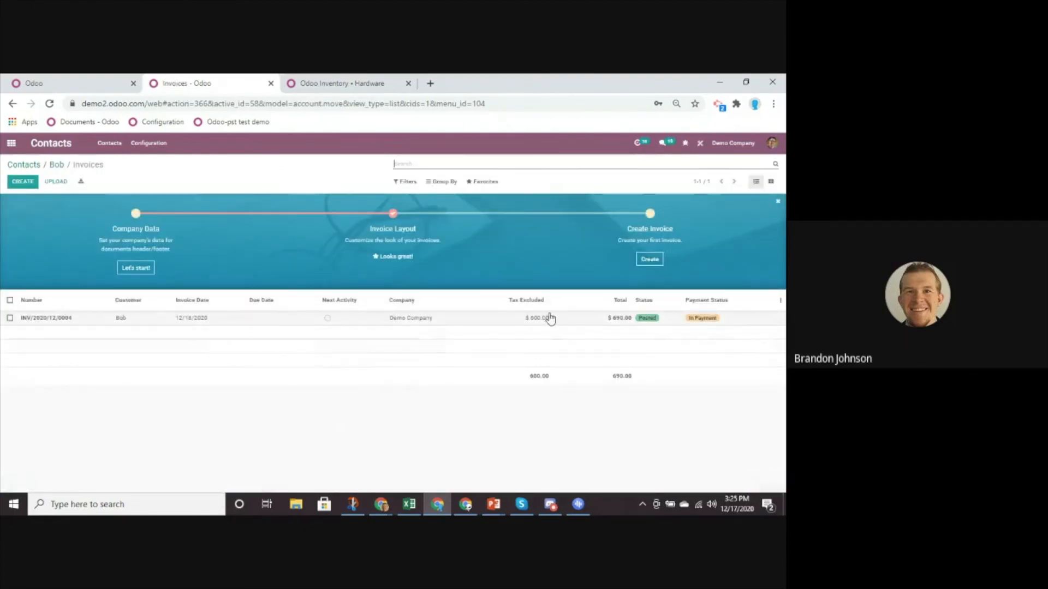
{"action": "left_click", "coordinate": [13, 144]}
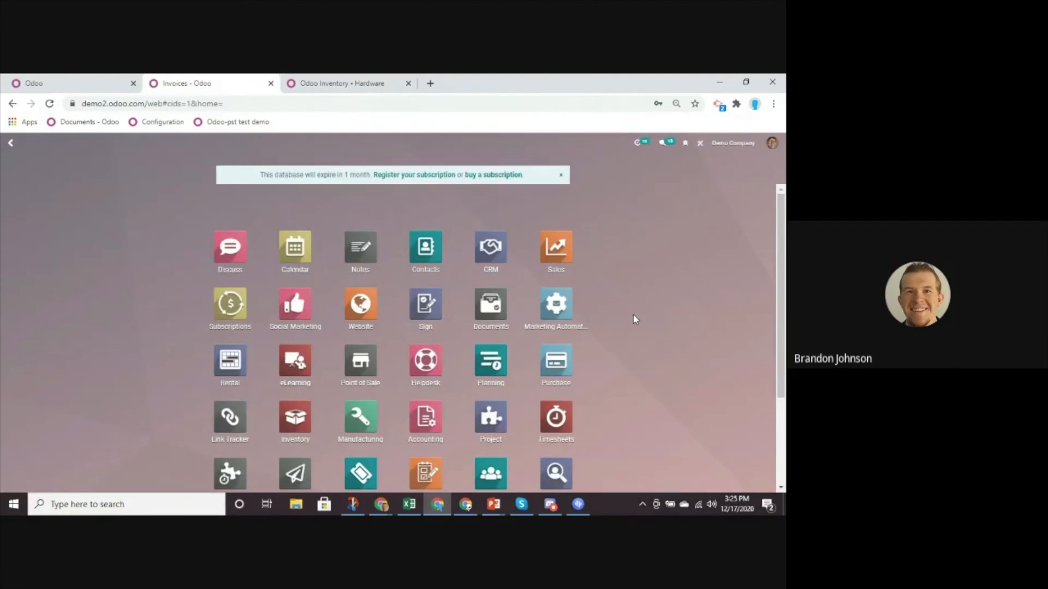